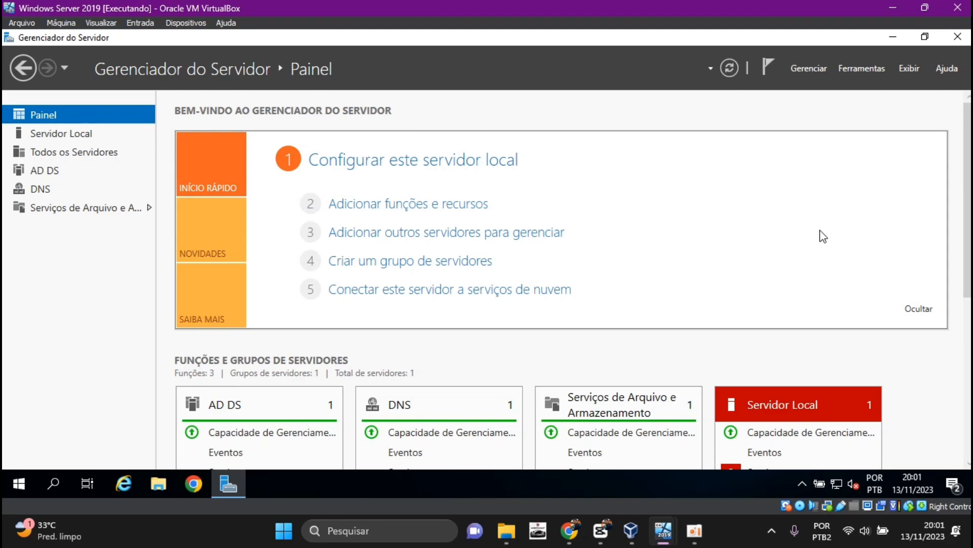
Switch to the Windows 10 virtual machine and check which user account is signed in
{"action": "left_click", "coordinate": [665, 530]}
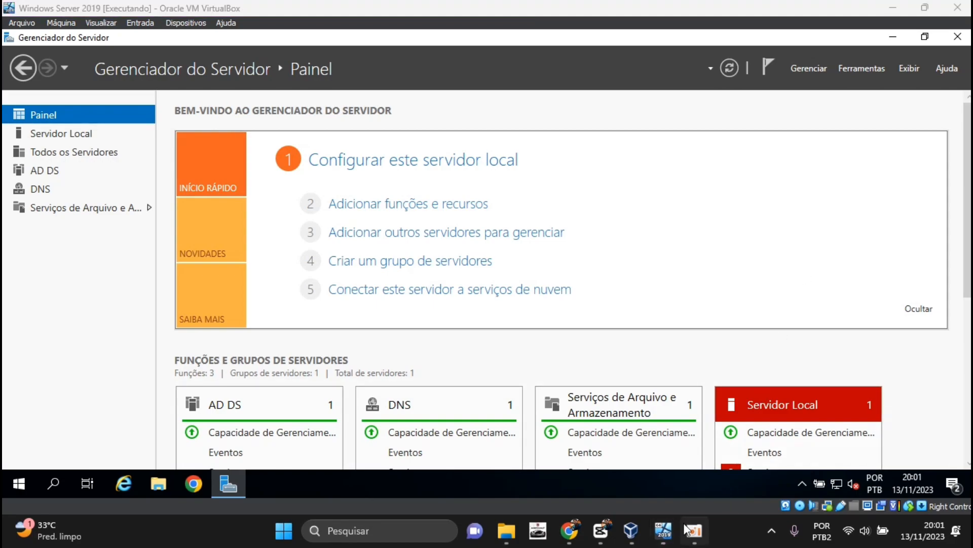
{"action": "left_click", "coordinate": [699, 476]}
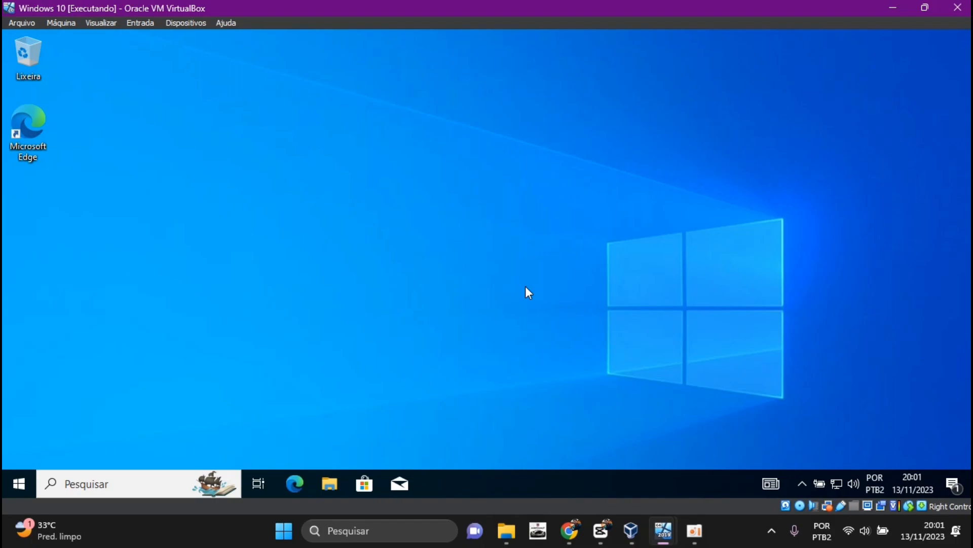
{"action": "left_click", "coordinate": [11, 481]}
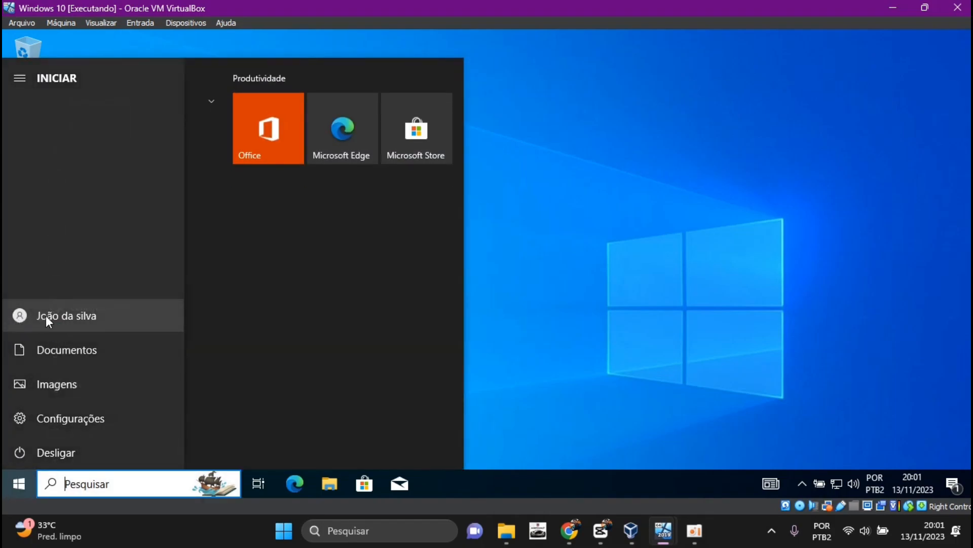
{"action": "left_click", "coordinate": [532, 330]}
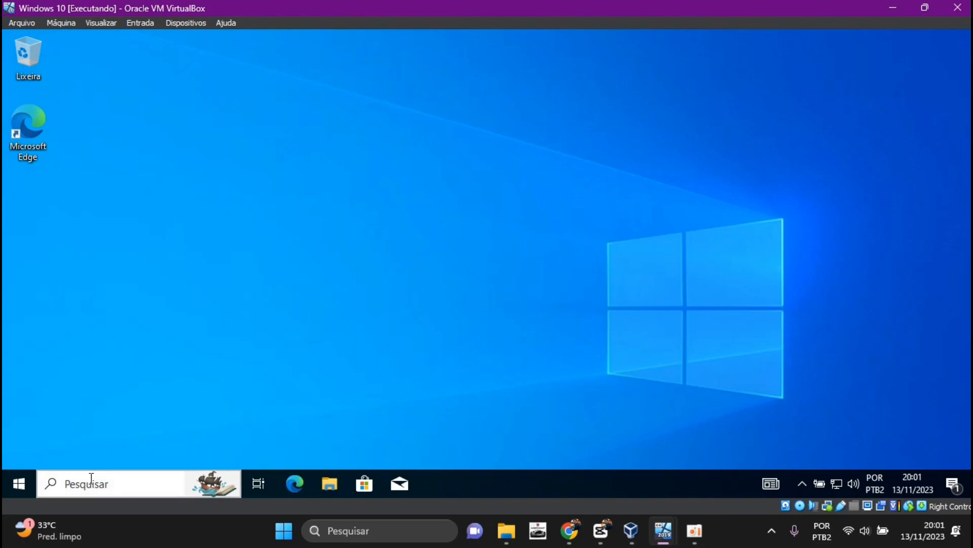
Search for the Control Panel on the Windows 10 client, open it to test access, and close it
{"action": "left_click", "coordinate": [91, 483]}
{"action": "type", "text": "cont"}
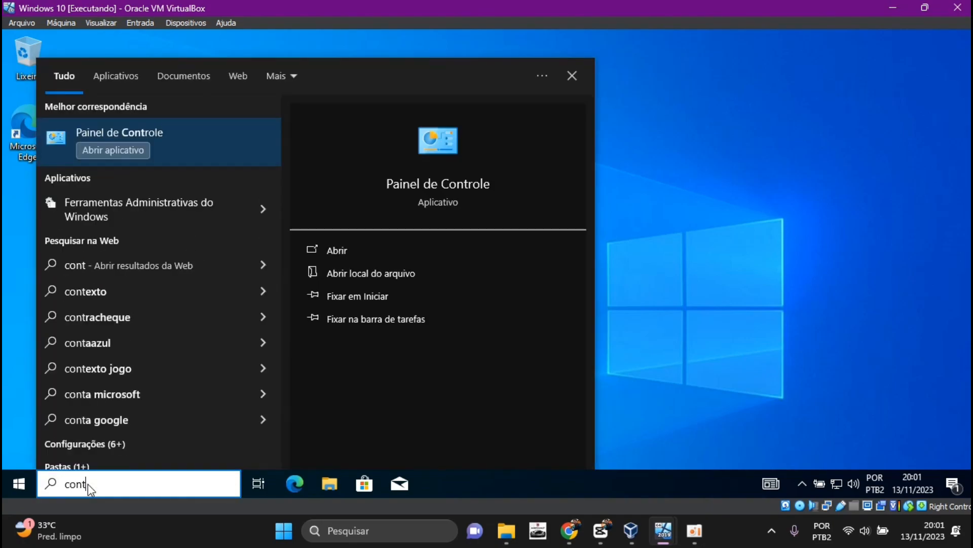
{"action": "key", "text": "Return"}
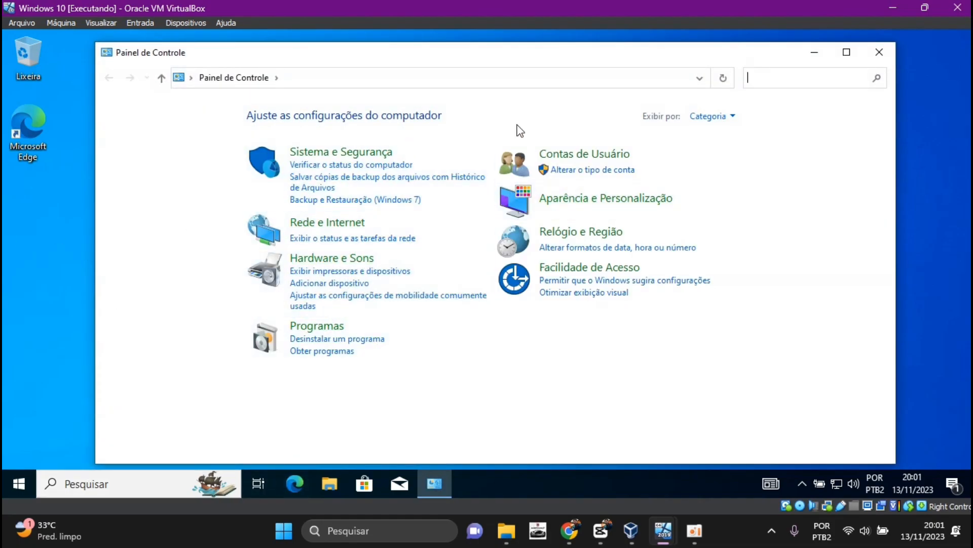
{"action": "left_click", "coordinate": [880, 54]}
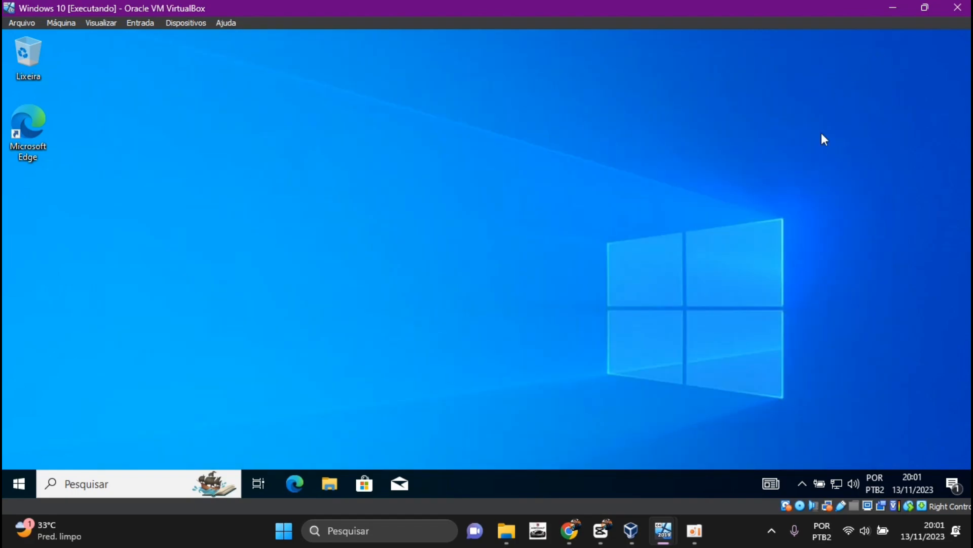
Switch to the Windows Server 2019 virtual machine and open Gerenciamento de Política de Grupo from Server Manager
{"action": "left_click", "coordinate": [732, 526]}
{"action": "mouse_move", "coordinate": [663, 533]}
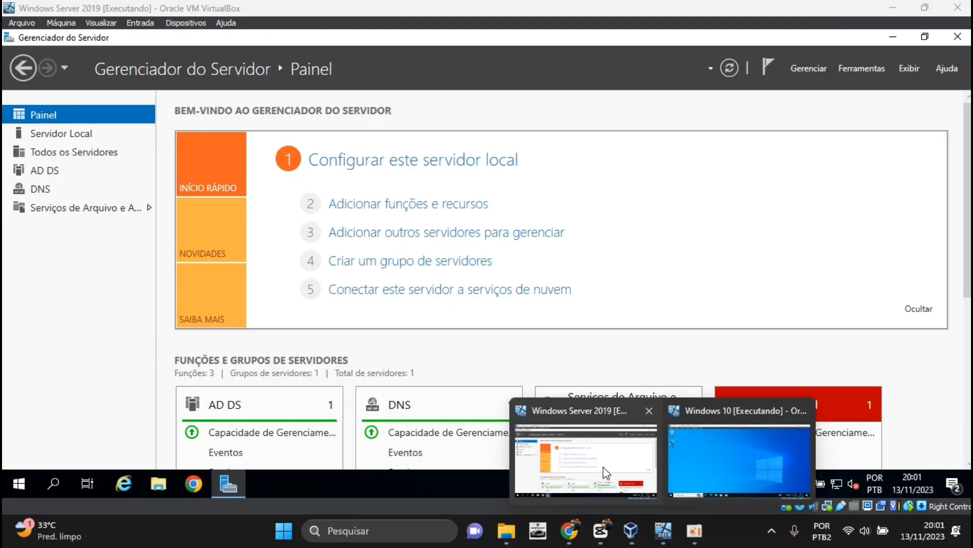
{"action": "left_click", "coordinate": [606, 473]}
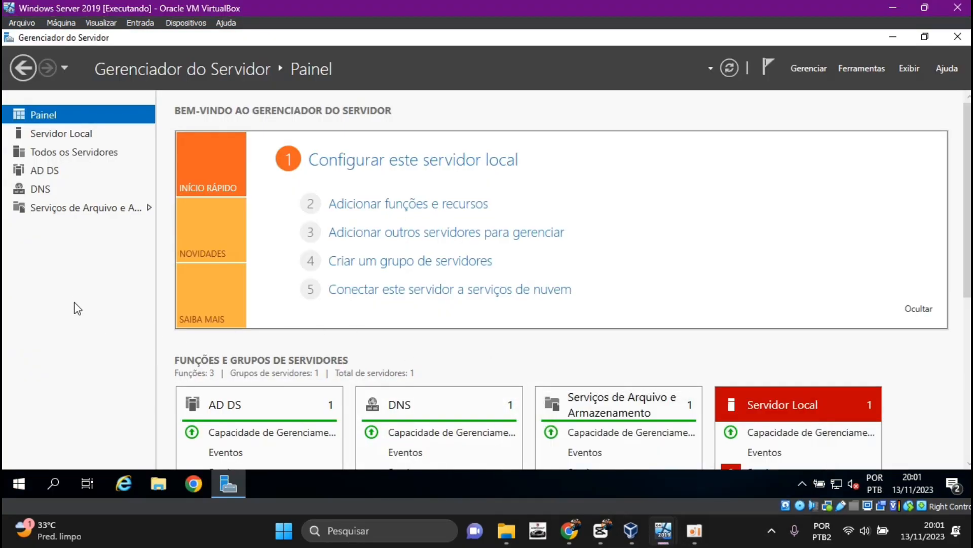
{"action": "left_click", "coordinate": [862, 65]}
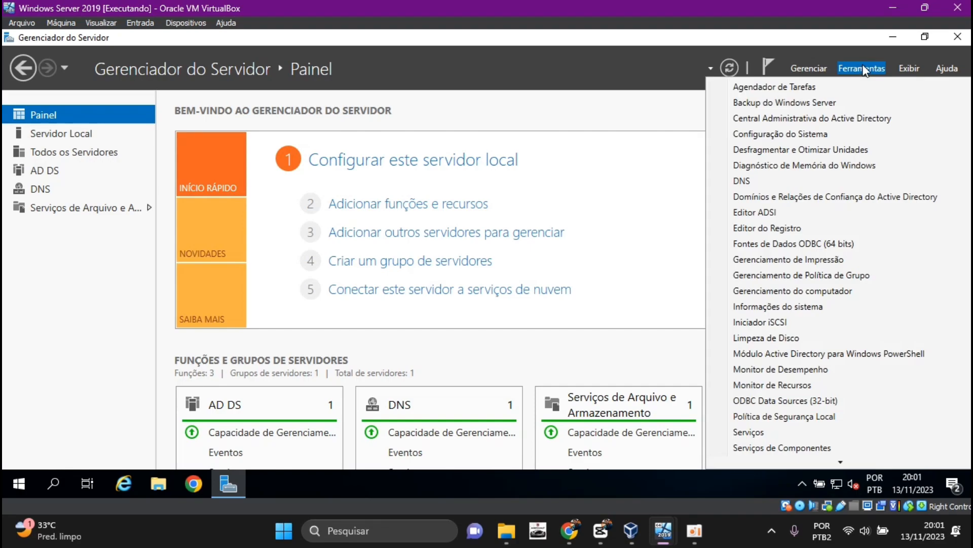
{"action": "left_click", "coordinate": [802, 276]}
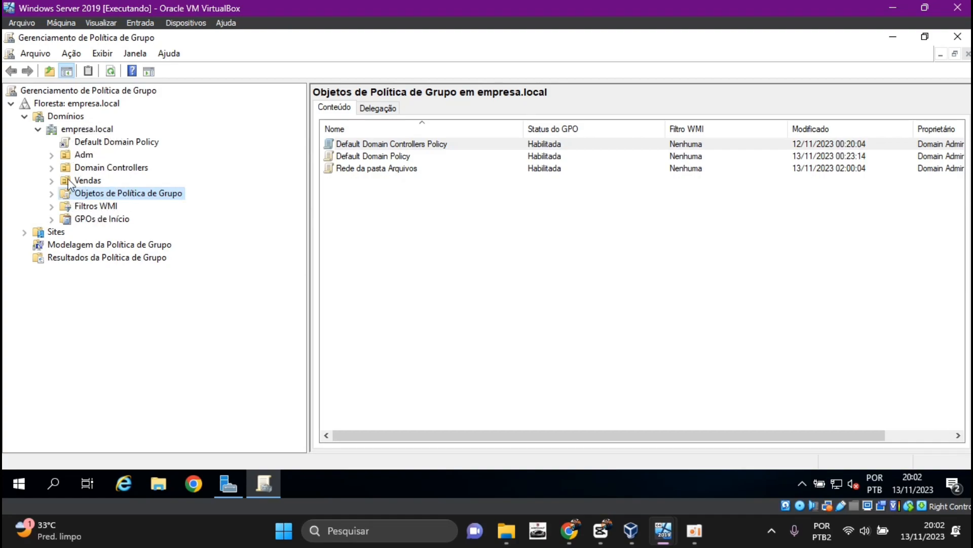
Create a GPO named "Proibir Acesso ao Painel de Controle" linked to the empresa.local domain
{"action": "left_click", "coordinate": [88, 159]}
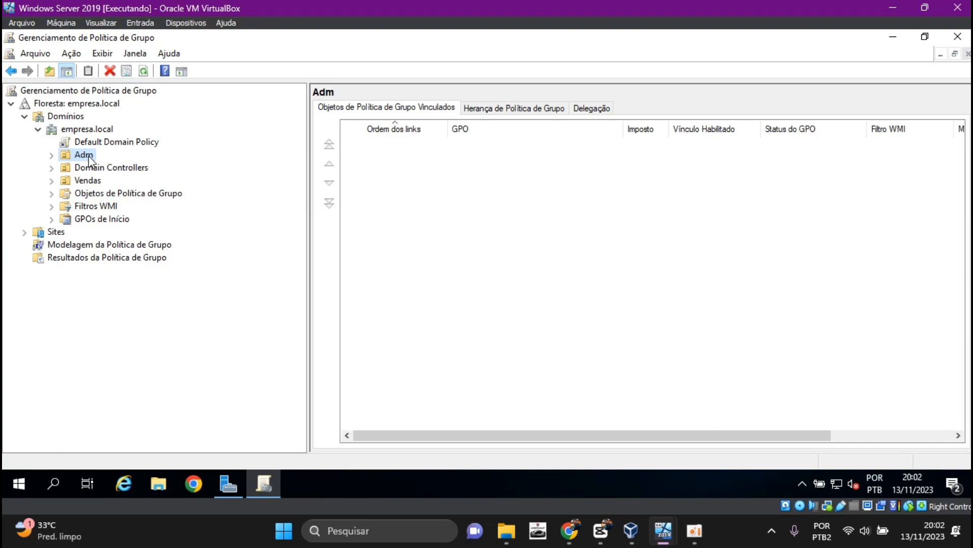
{"action": "left_click", "coordinate": [86, 182]}
{"action": "left_click", "coordinate": [80, 130]}
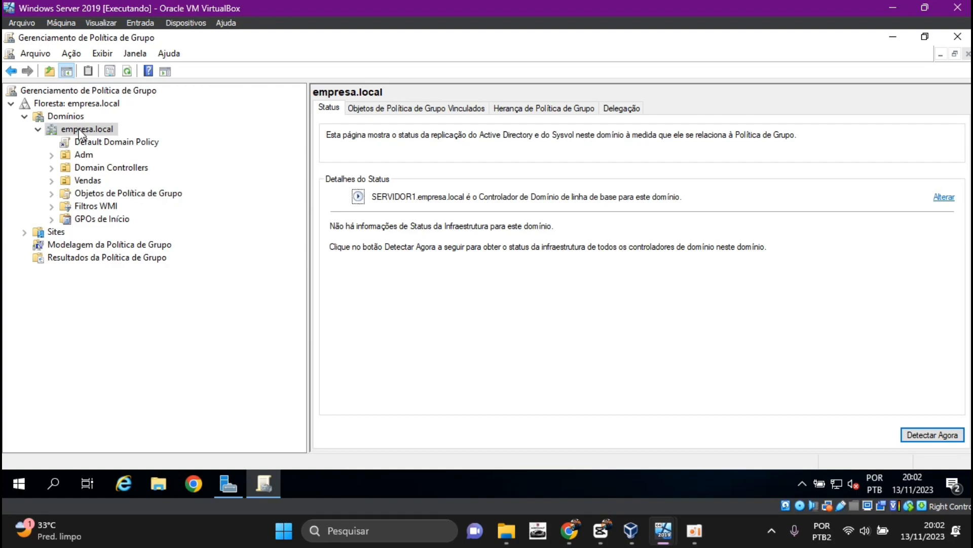
{"action": "right_click", "coordinate": [80, 131]}
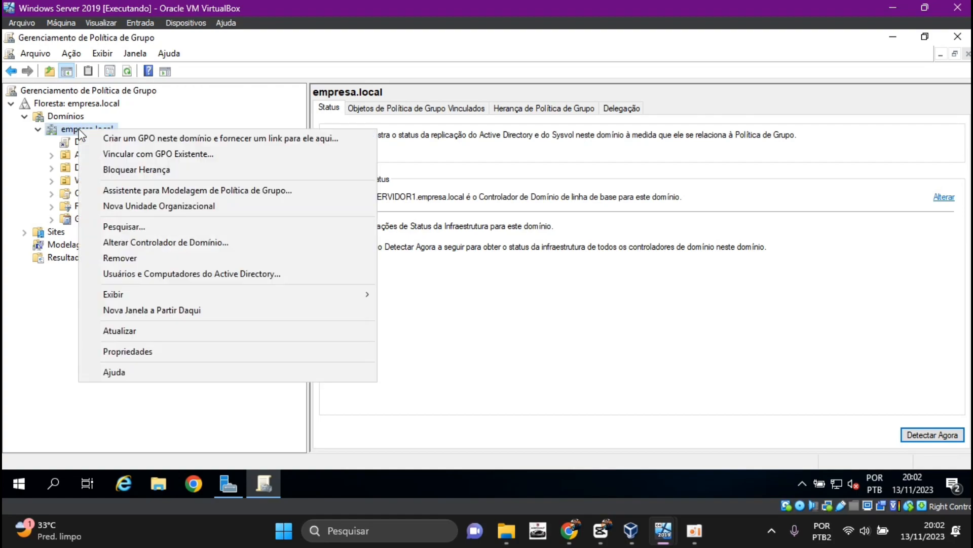
{"action": "left_click", "coordinate": [122, 138]}
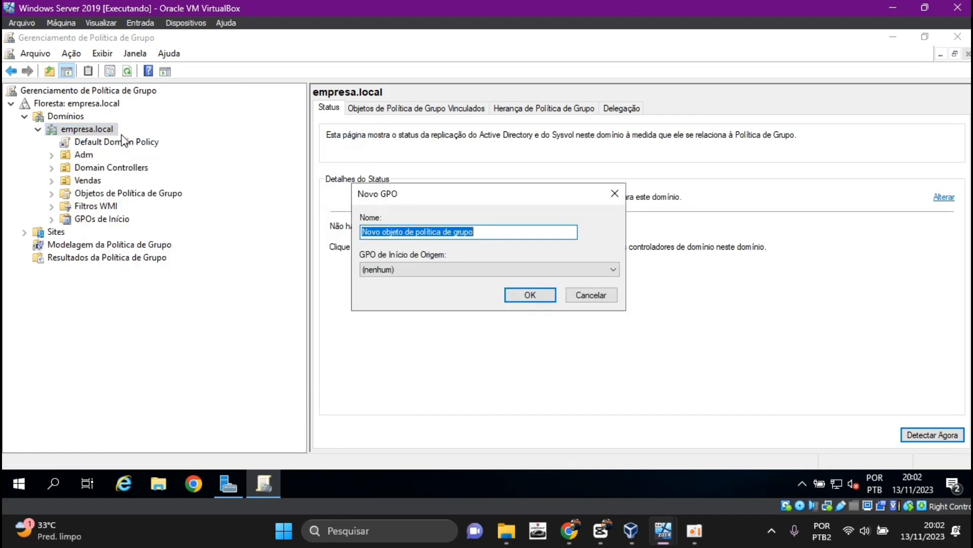
{"action": "key", "text": "BackSpace"}
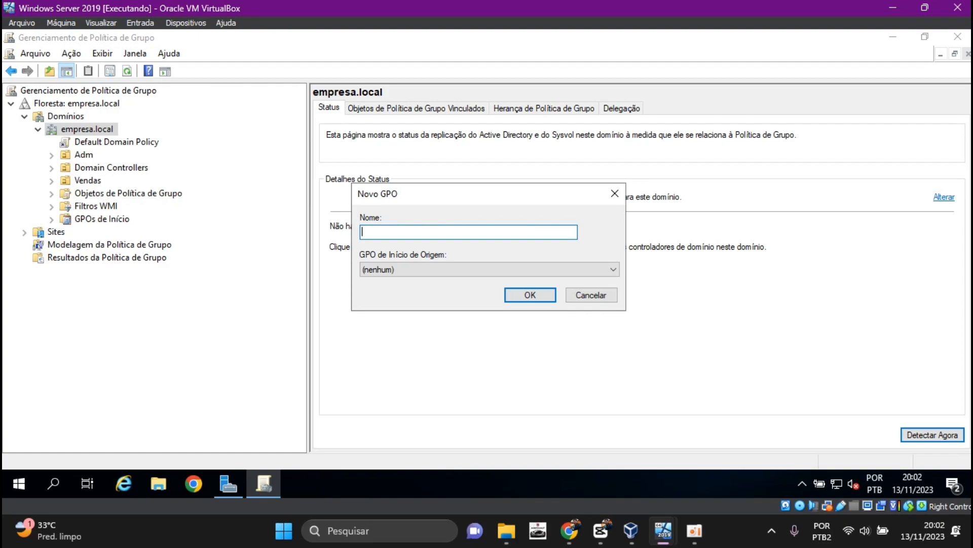
{"action": "type", "text": "Proibir Acesso ao Painel de "}
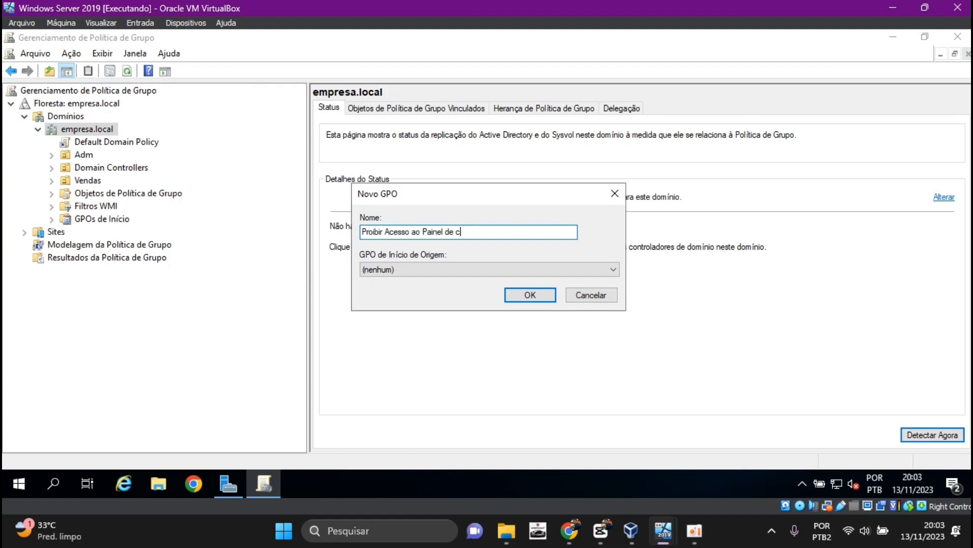
{"action": "type", "text": "Controle"}
{"action": "key", "text": "Return"}
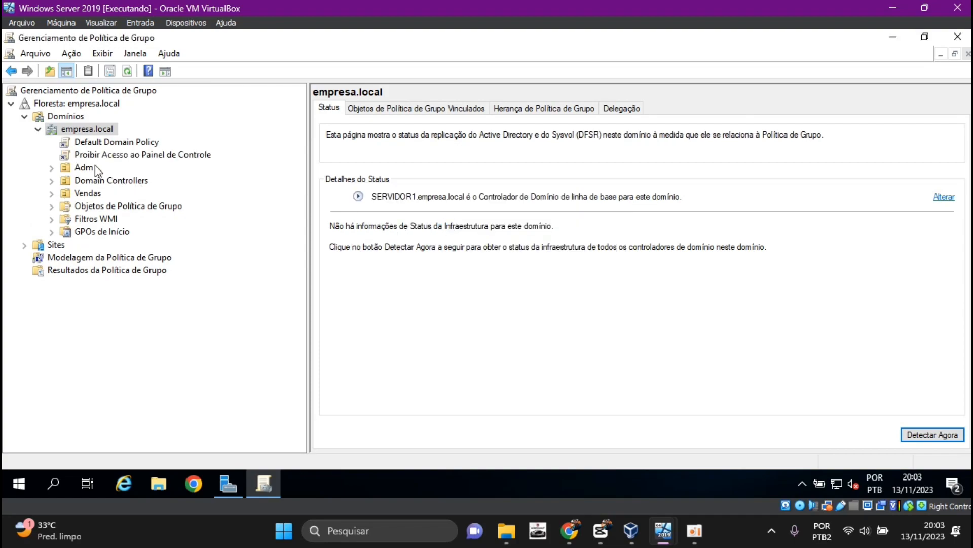
Open the new GPO for editing and go to Painel de Controle under the user policies' Modelos Administrativos
{"action": "right_click", "coordinate": [126, 162]}
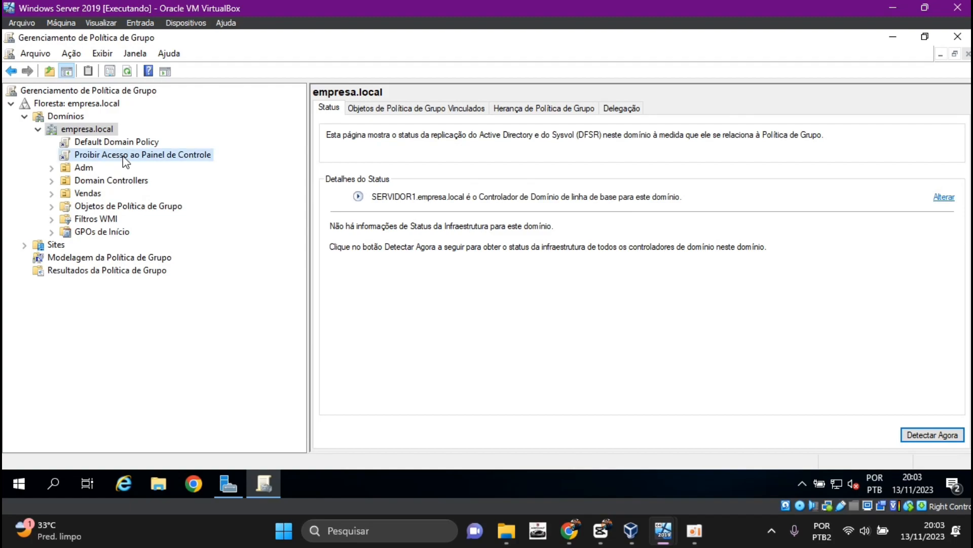
{"action": "left_click", "coordinate": [160, 162]}
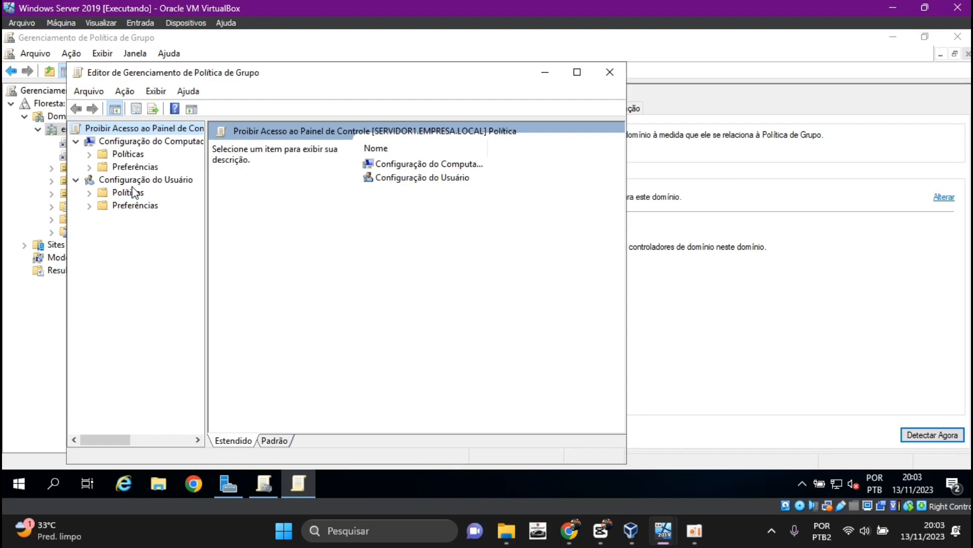
{"action": "left_click", "coordinate": [105, 194]}
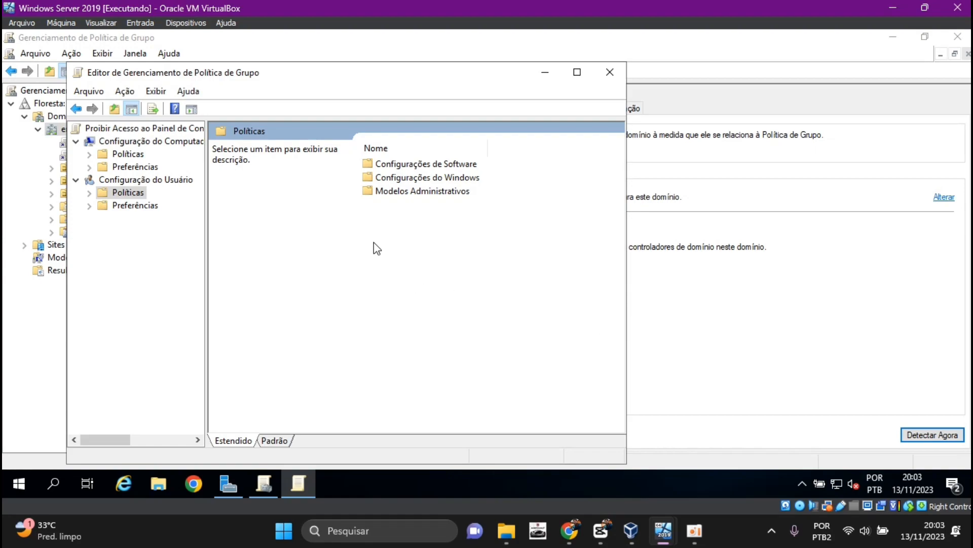
{"action": "double_click", "coordinate": [405, 192]}
{"action": "double_click", "coordinate": [406, 195]}
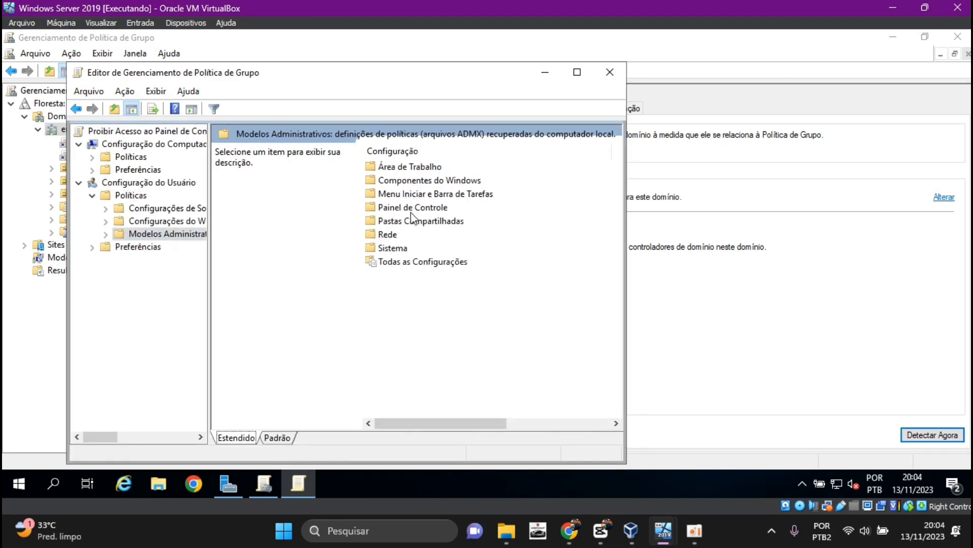
{"action": "double_click", "coordinate": [415, 210]}
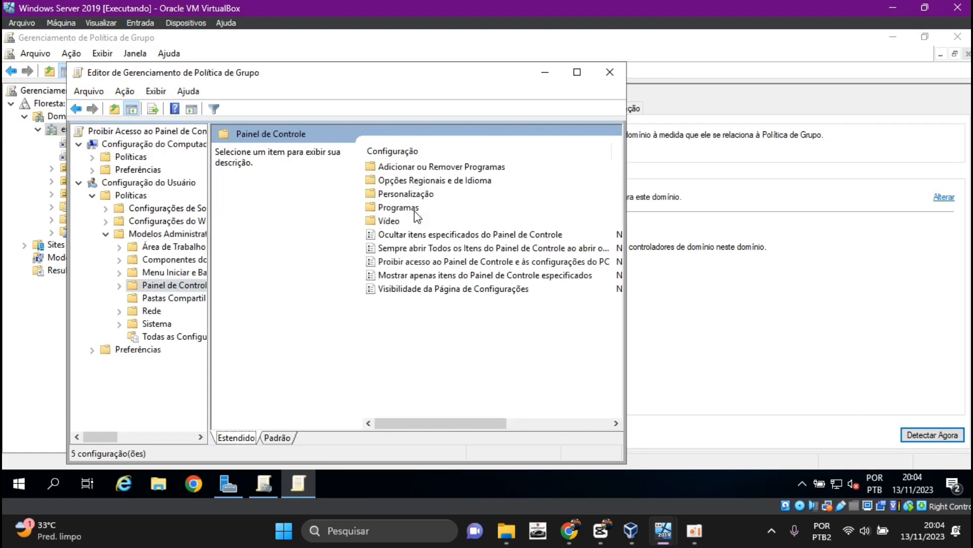
{"action": "left_click_drag", "start_coordinate": [626, 228], "coordinate": [820, 230]}
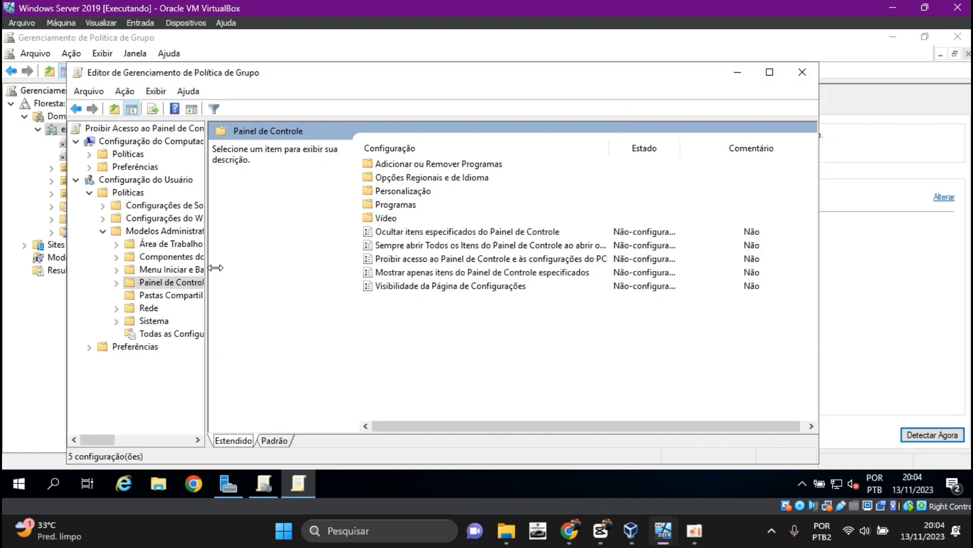
{"action": "left_click_drag", "start_coordinate": [207, 268], "coordinate": [315, 266]}
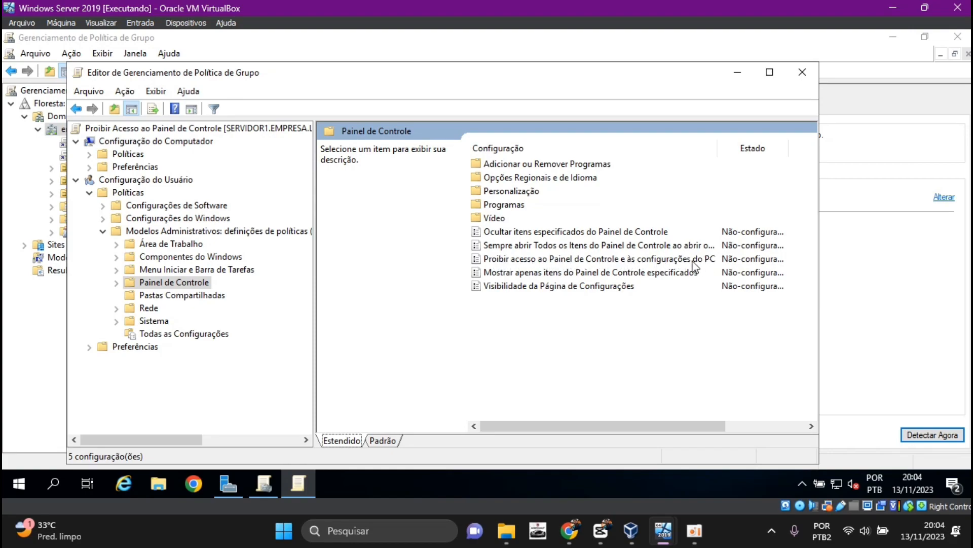
Set the policy "Proibir acesso ao Painel de Controle e às configurações do PC" to Habilitado and apply it
{"action": "double_click", "coordinate": [657, 260]}
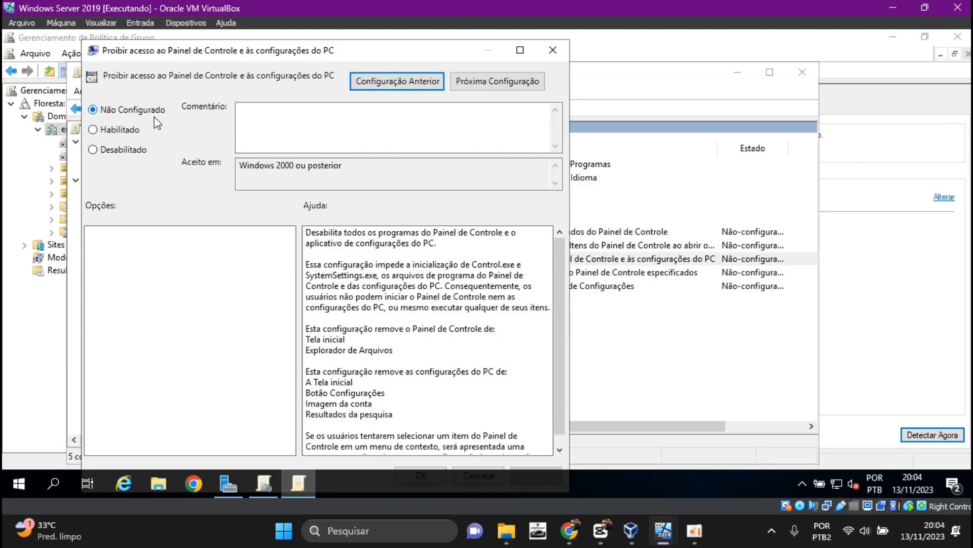
{"action": "left_click", "coordinate": [96, 132]}
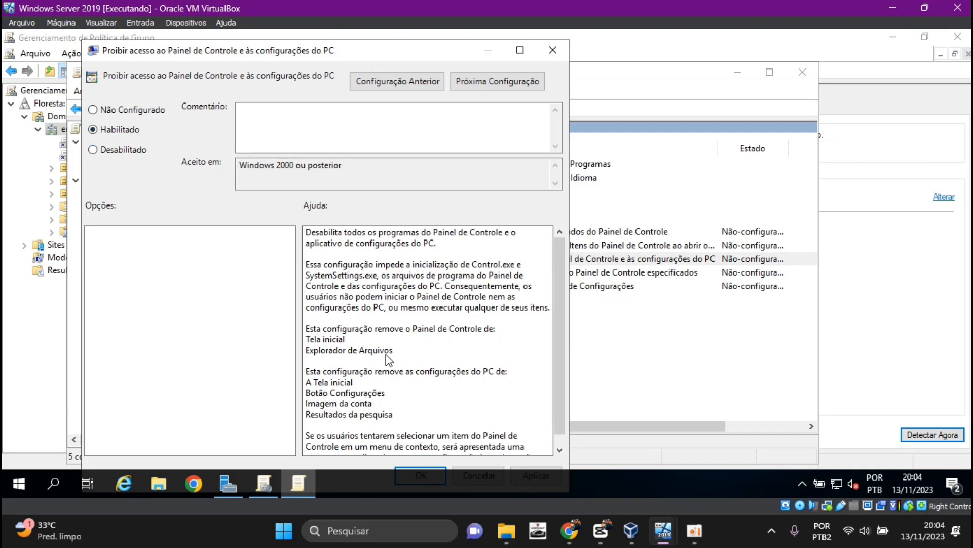
{"action": "left_click", "coordinate": [530, 471]}
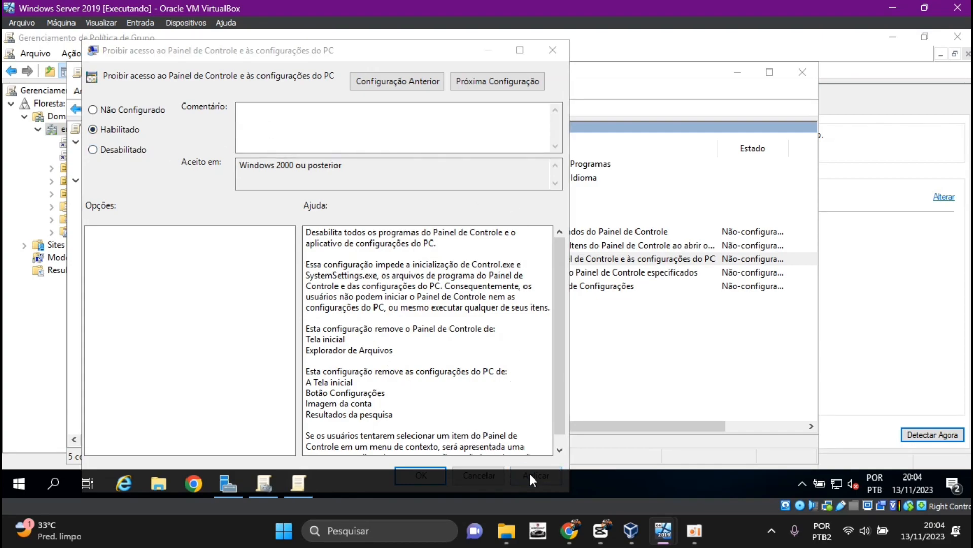
{"action": "left_click", "coordinate": [421, 475]}
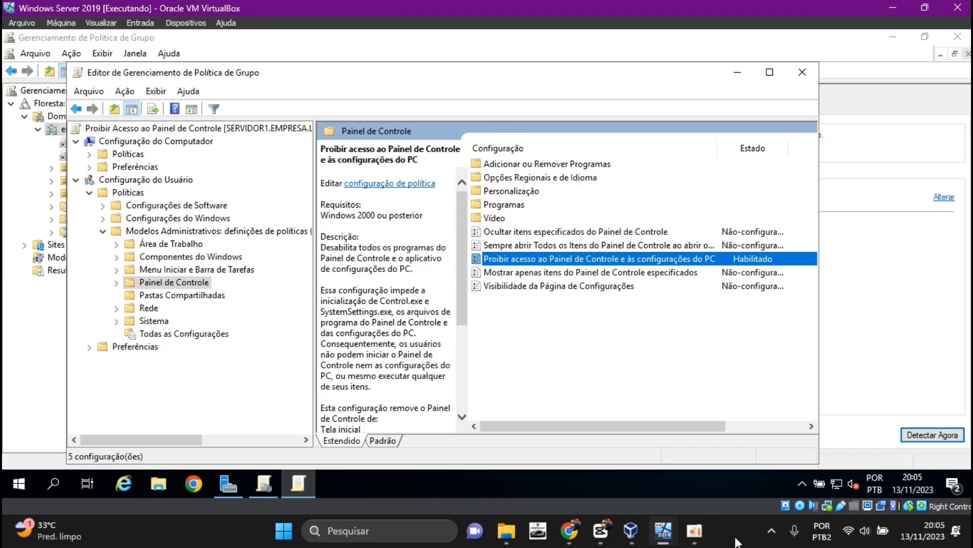
Switch to the Windows 10 virtual machine and test access to the Control Panel and its Sistema e Segurança category
{"action": "left_click", "coordinate": [656, 533]}
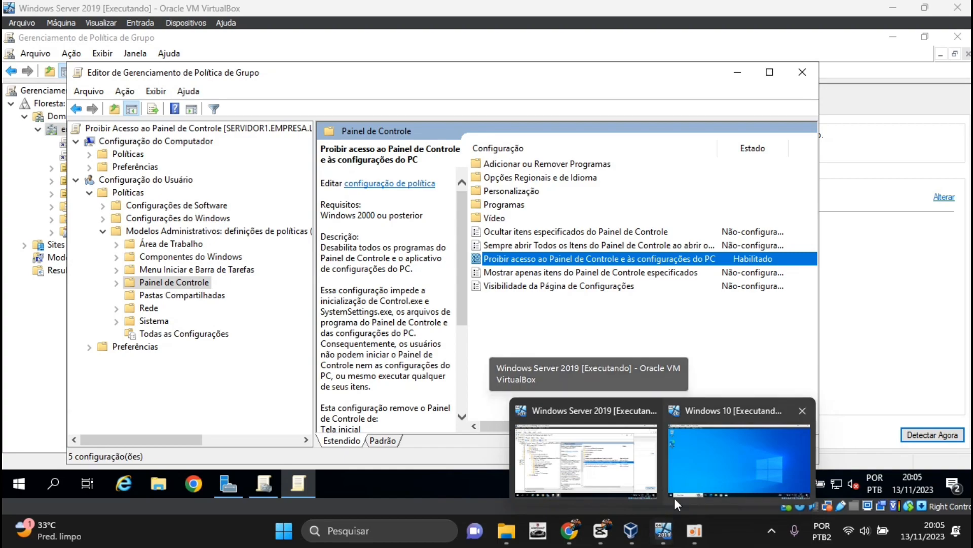
{"action": "left_click", "coordinate": [682, 483]}
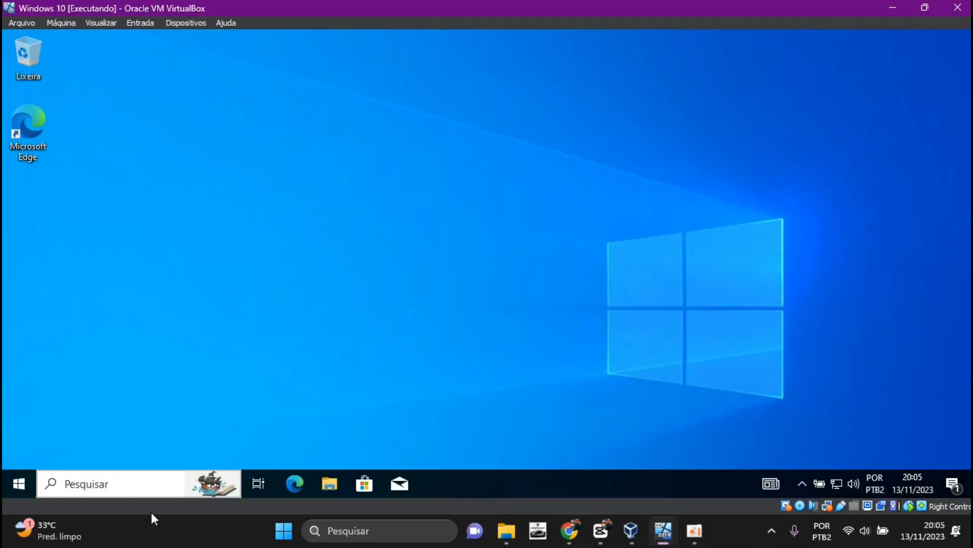
{"action": "left_click", "coordinate": [141, 488]}
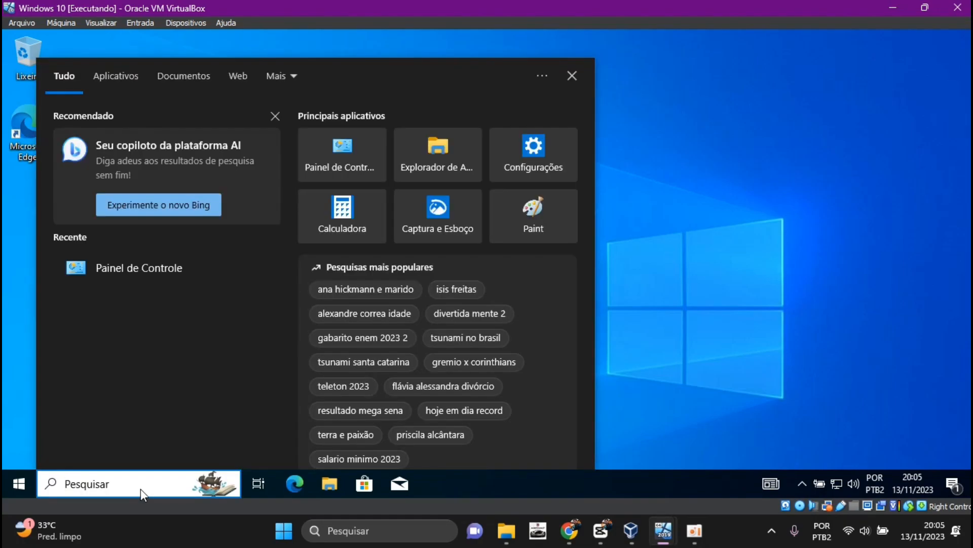
{"action": "left_click", "coordinate": [134, 268]}
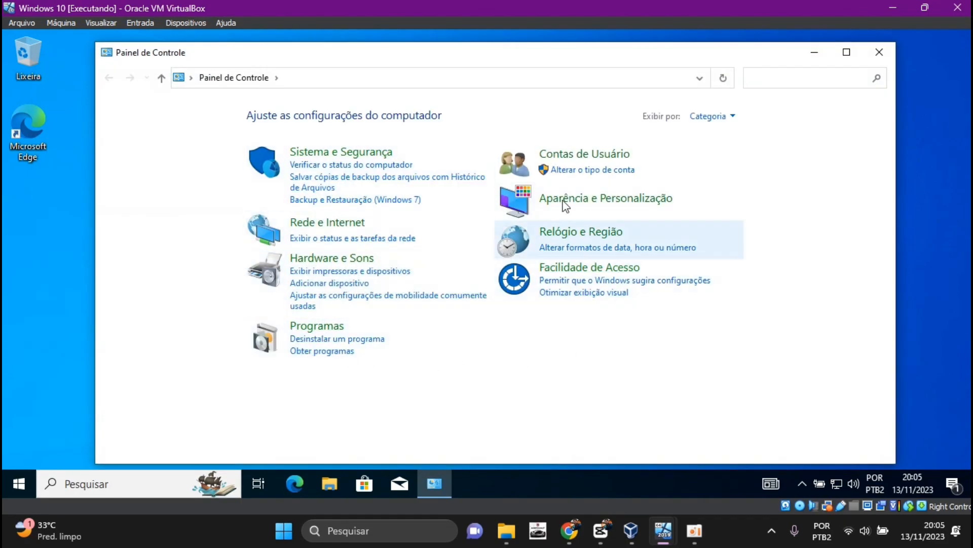
{"action": "left_click", "coordinate": [369, 153]}
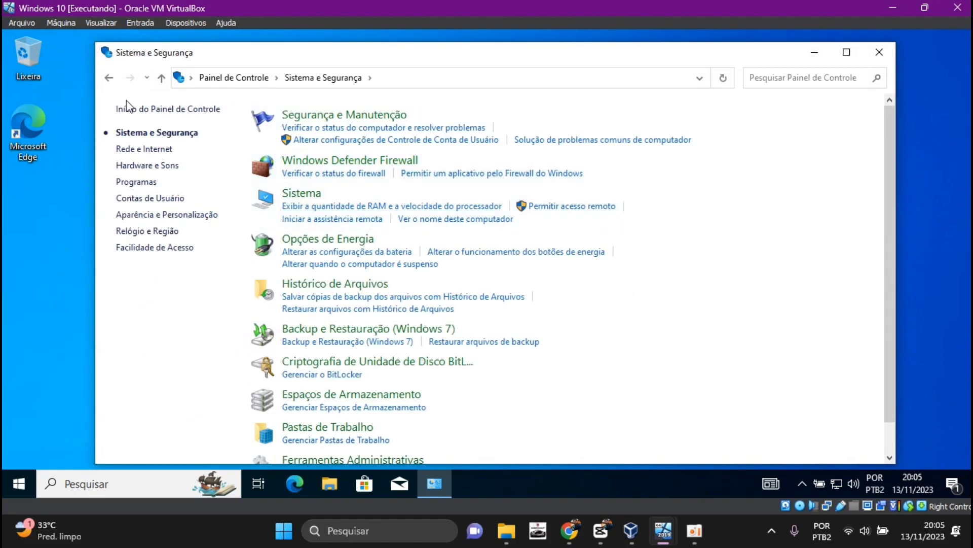
{"action": "left_click", "coordinate": [109, 78]}
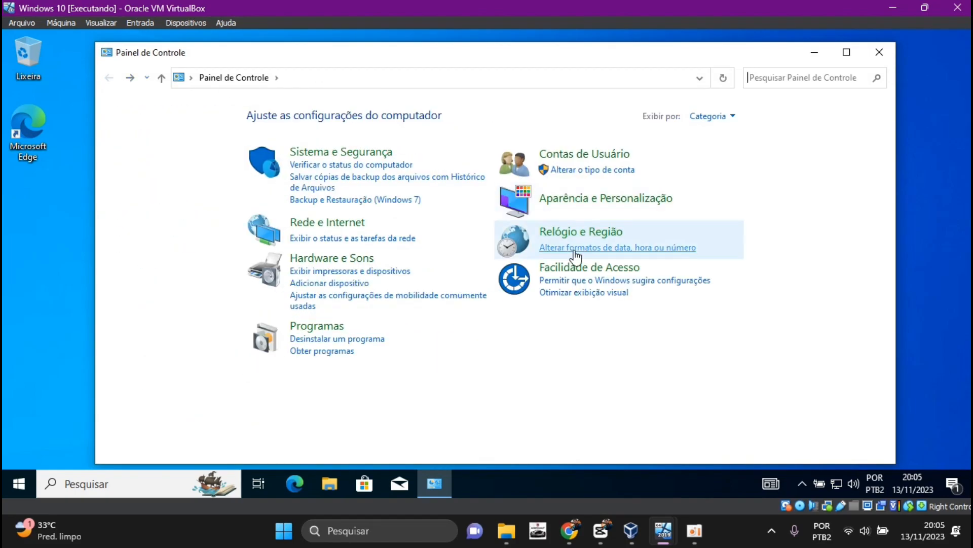
Close the Control Panel window and open the Command Prompt on the Windows 10 client
{"action": "left_click", "coordinate": [880, 52]}
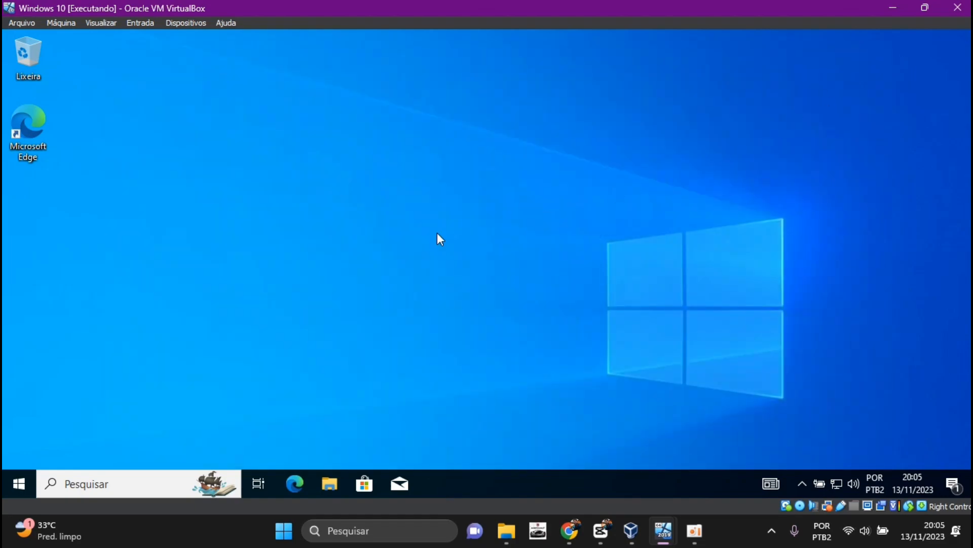
{"action": "left_click", "coordinate": [107, 484]}
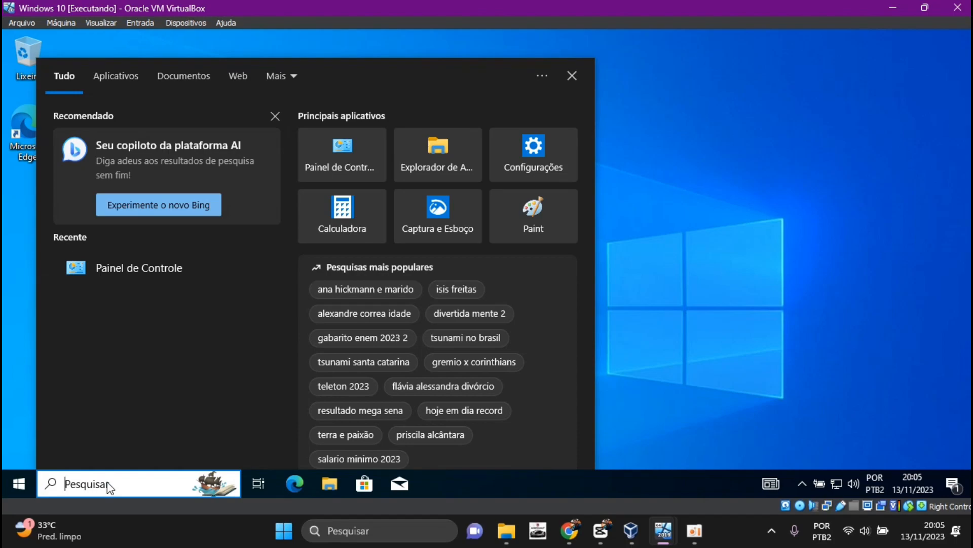
{"action": "type", "text": "cm"}
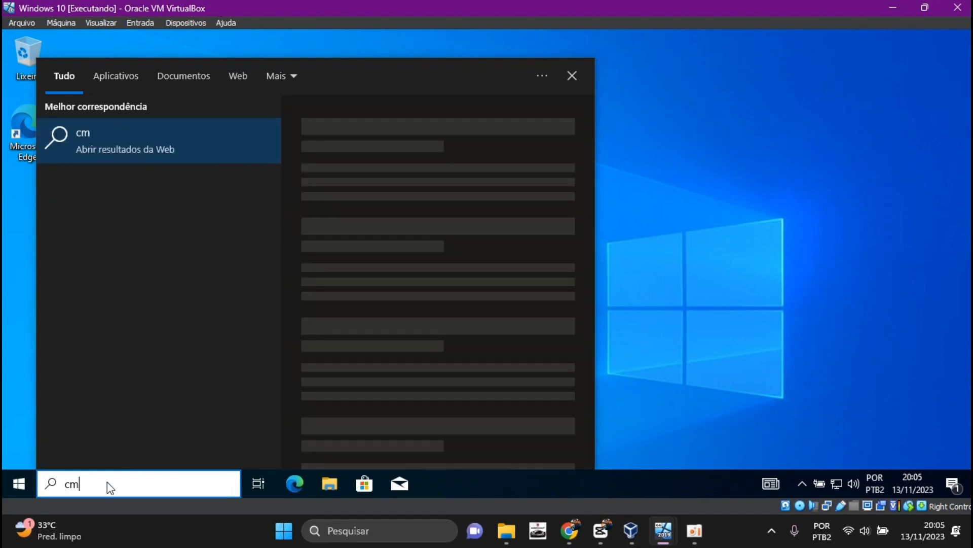
{"action": "type", "text": "d"}
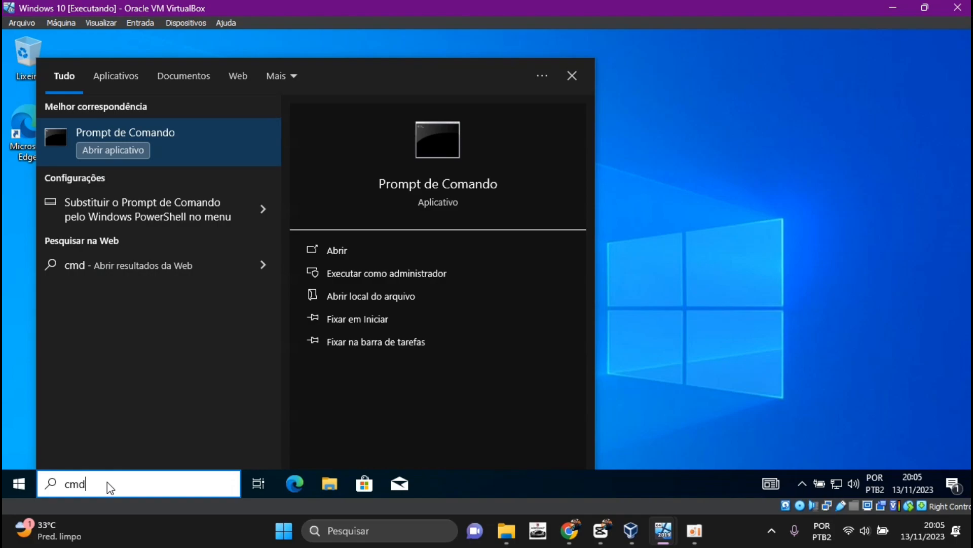
{"action": "key", "text": "Return"}
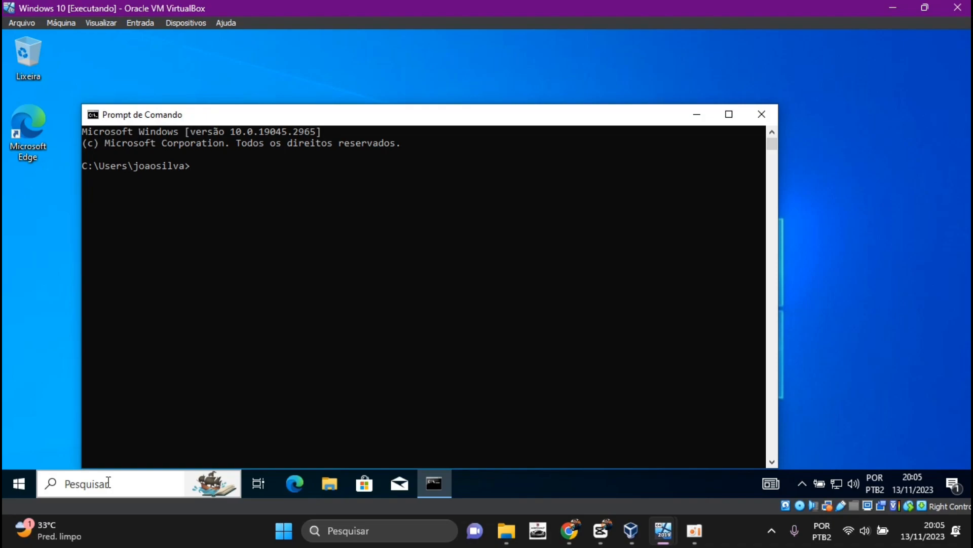
Force a Group Policy update on the client by running gpupdate /force
{"action": "type", "text": "gpupdate /force"}
{"action": "key", "text": "Return"}
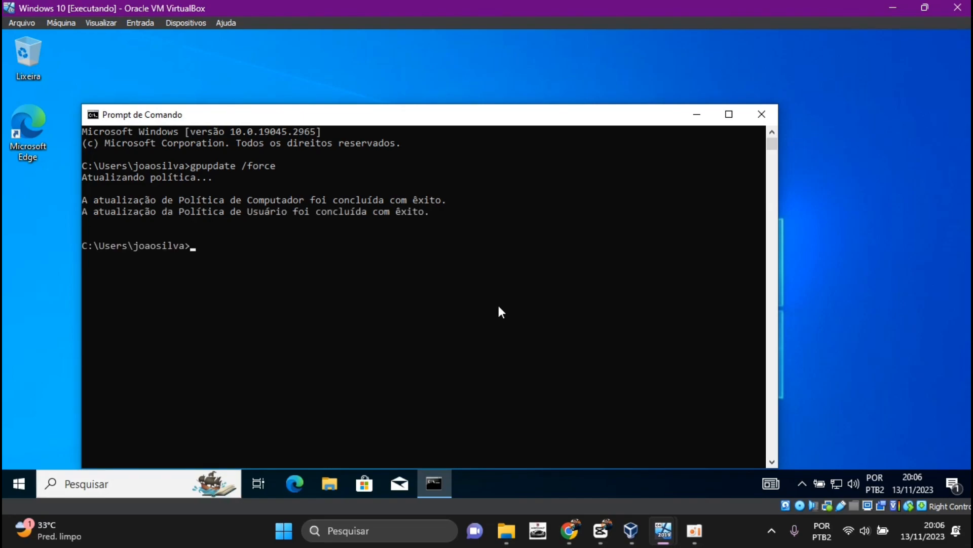
Minimize the Command Prompt, test opening the Control Panel again, and dismiss the resulting dialog
{"action": "left_click", "coordinate": [697, 114]}
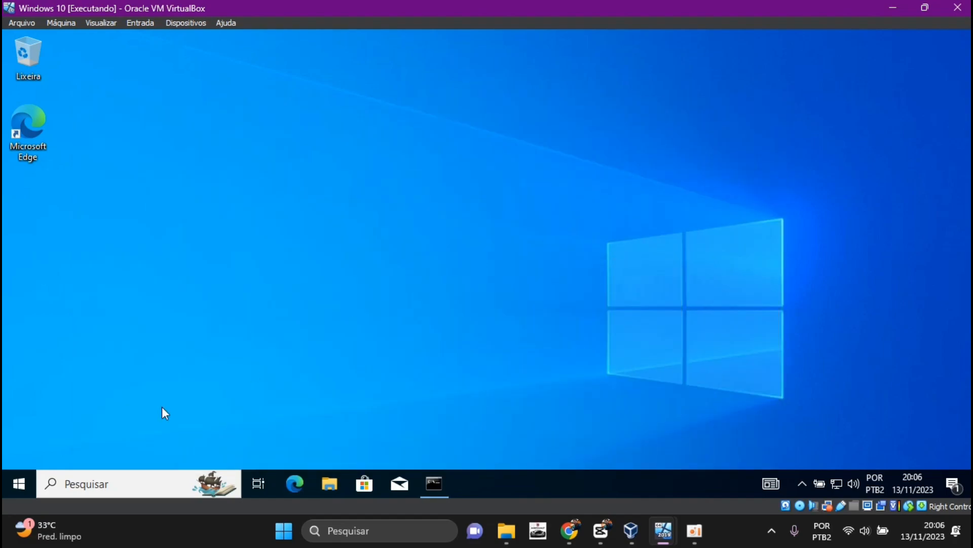
{"action": "left_click", "coordinate": [84, 491]}
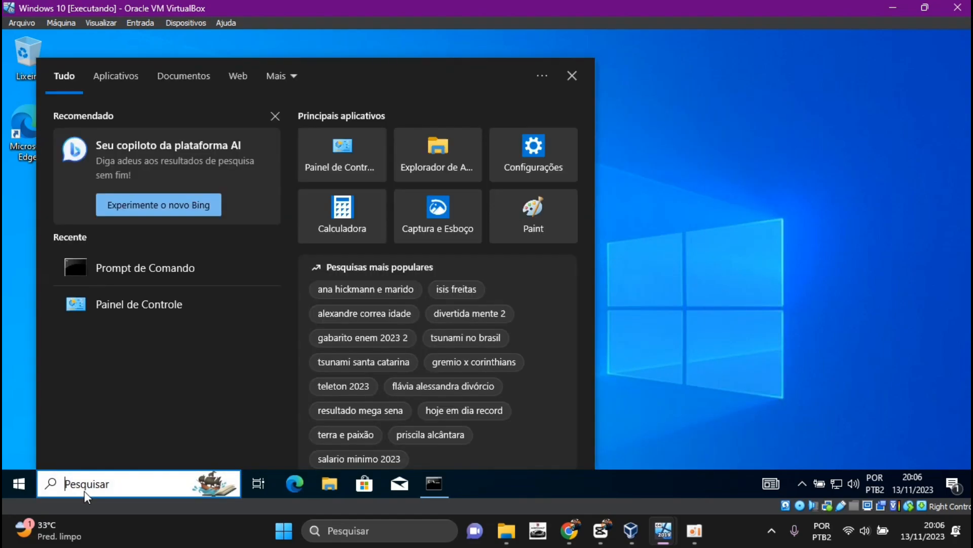
{"action": "left_click", "coordinate": [350, 157]}
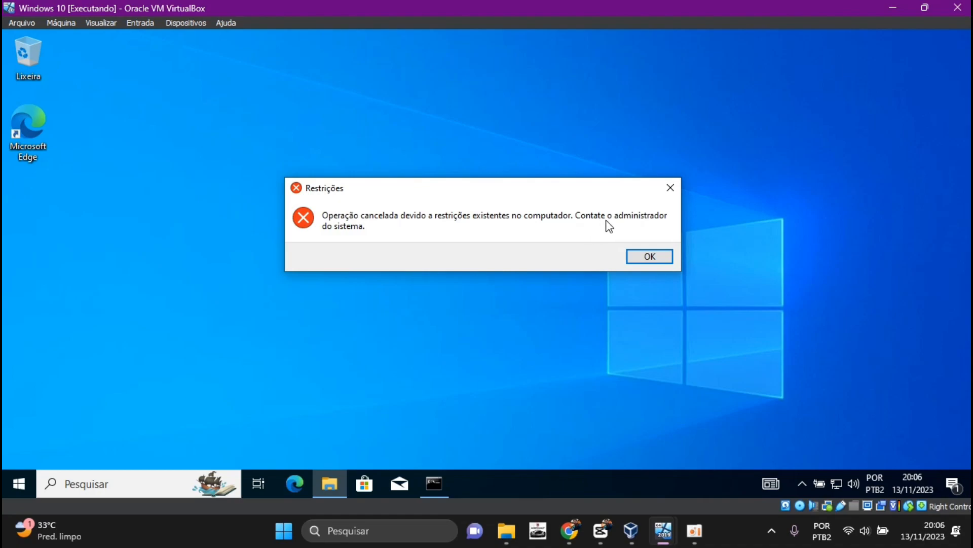
{"action": "left_click", "coordinate": [651, 257]}
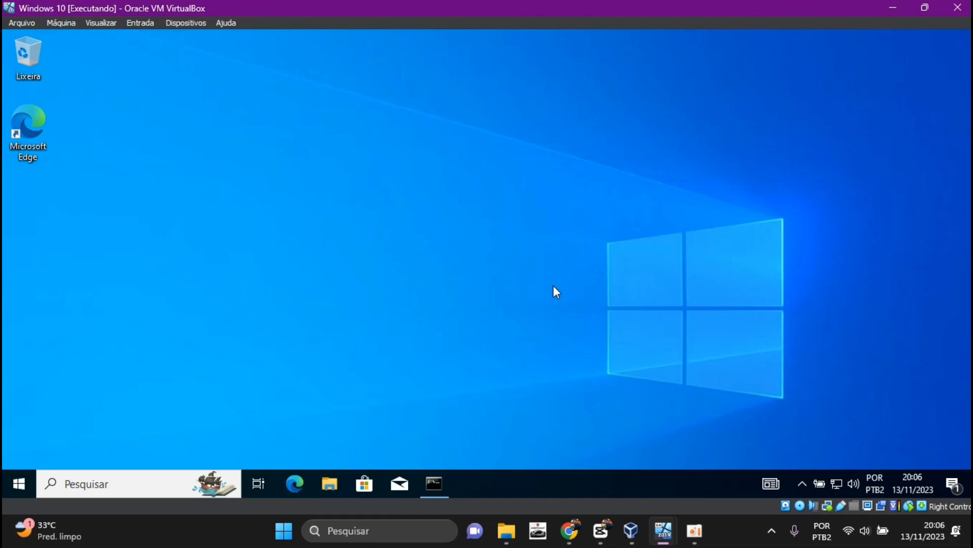
Switch to the Windows Server 2019 virtual machine and close the Group Policy Management Editor
{"action": "left_click", "coordinate": [716, 525]}
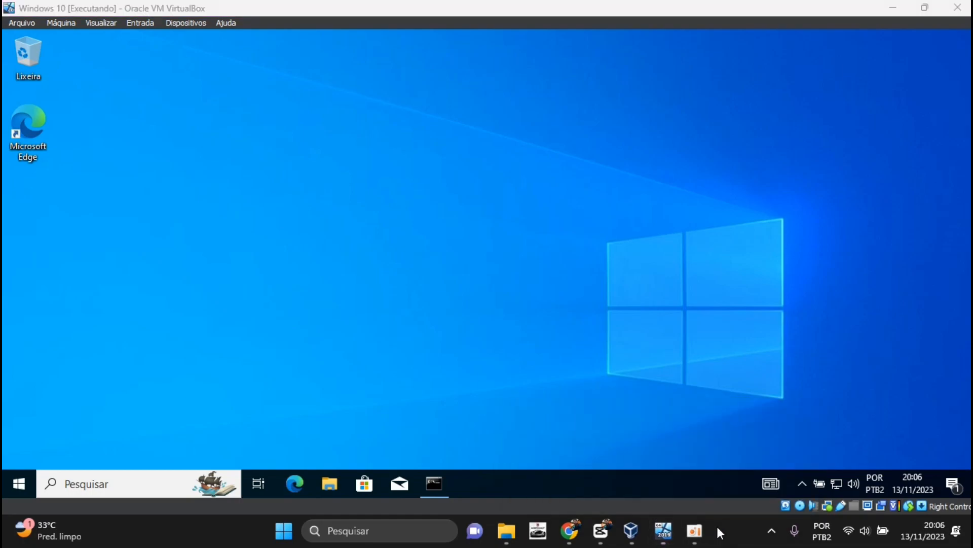
{"action": "mouse_move", "coordinate": [668, 540]}
{"action": "left_click", "coordinate": [552, 427]}
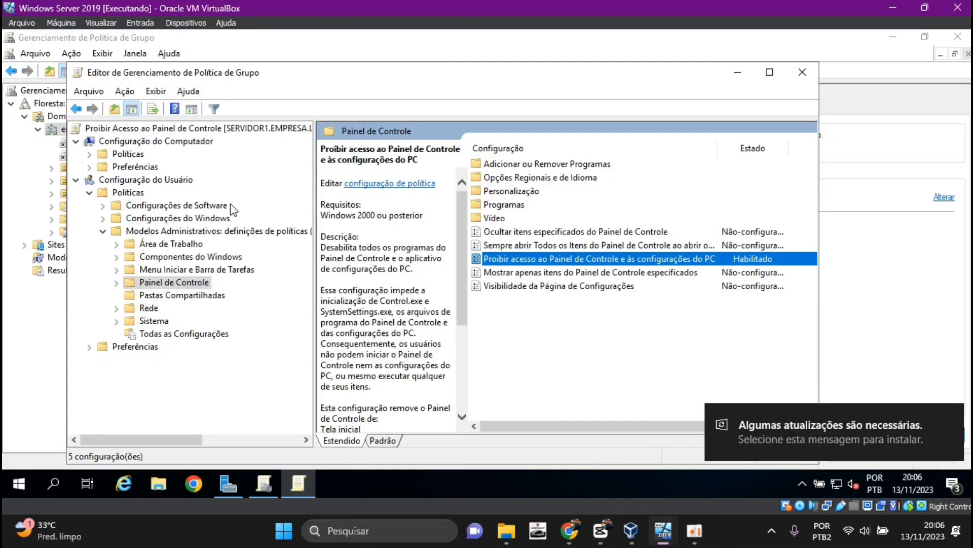
{"action": "left_click", "coordinate": [802, 72]}
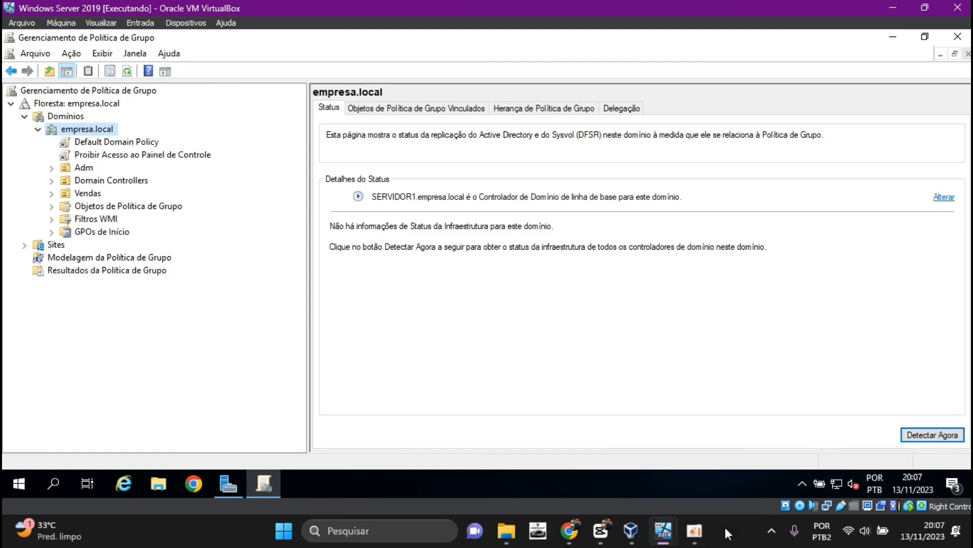
Switch back to the Windows 10 virtual machine and sign the current domain user out
{"action": "left_click", "coordinate": [661, 530]}
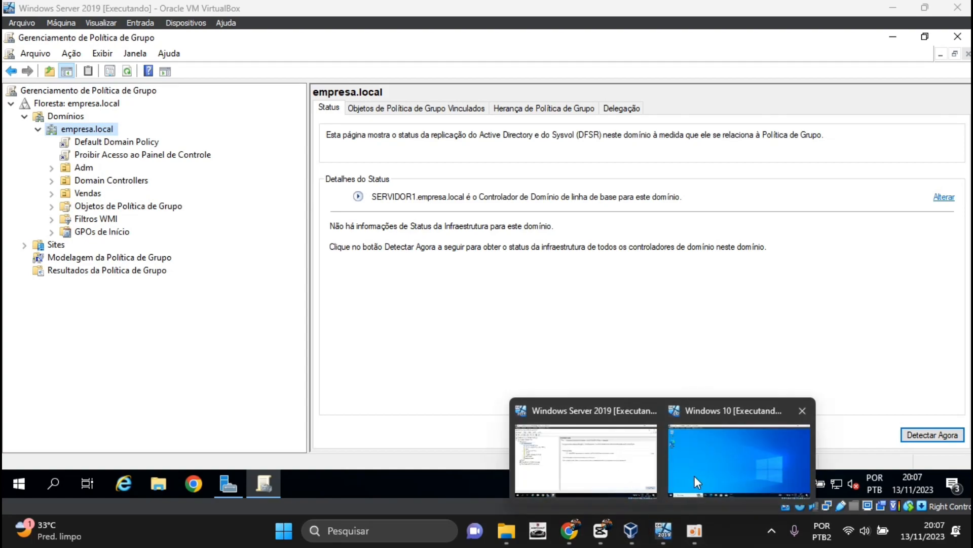
{"action": "left_click", "coordinate": [695, 476]}
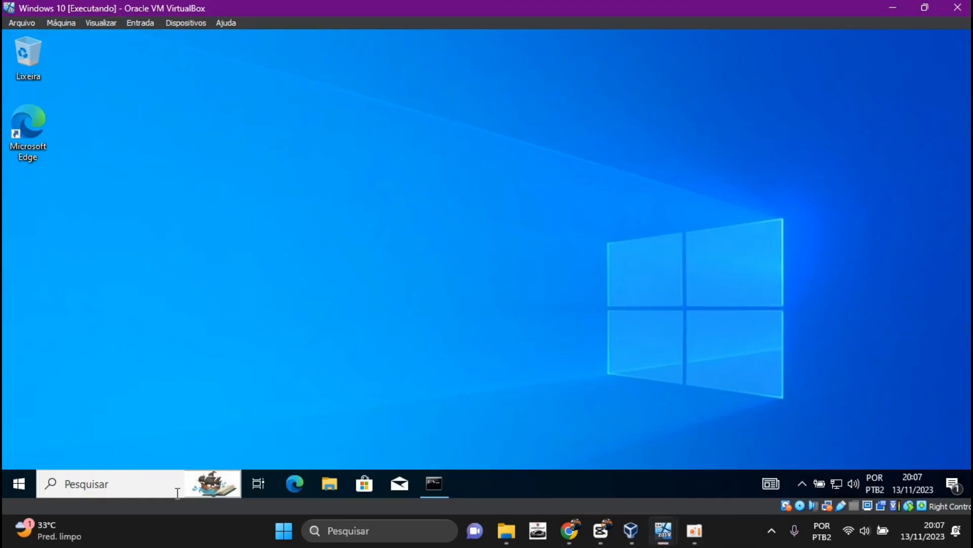
{"action": "left_click", "coordinate": [20, 481]}
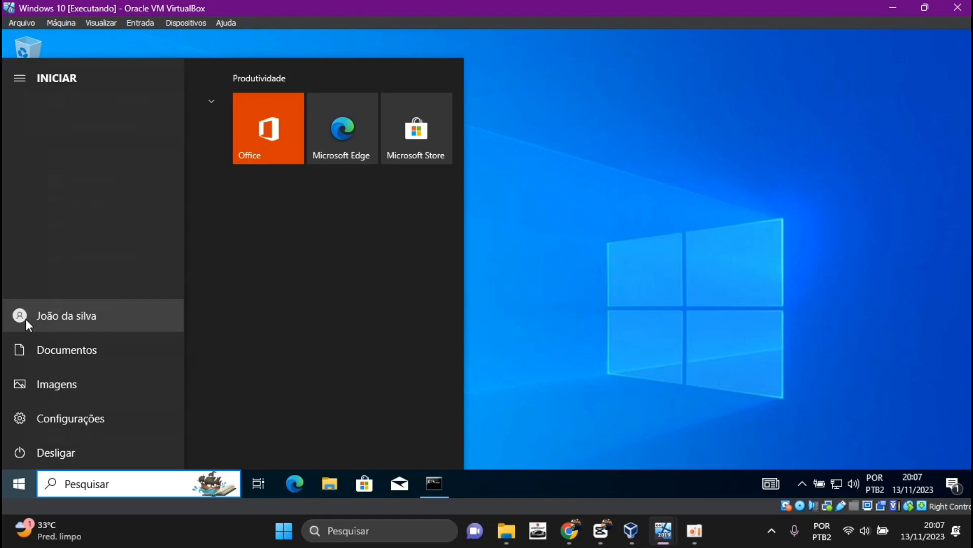
{"action": "left_click", "coordinate": [29, 318]}
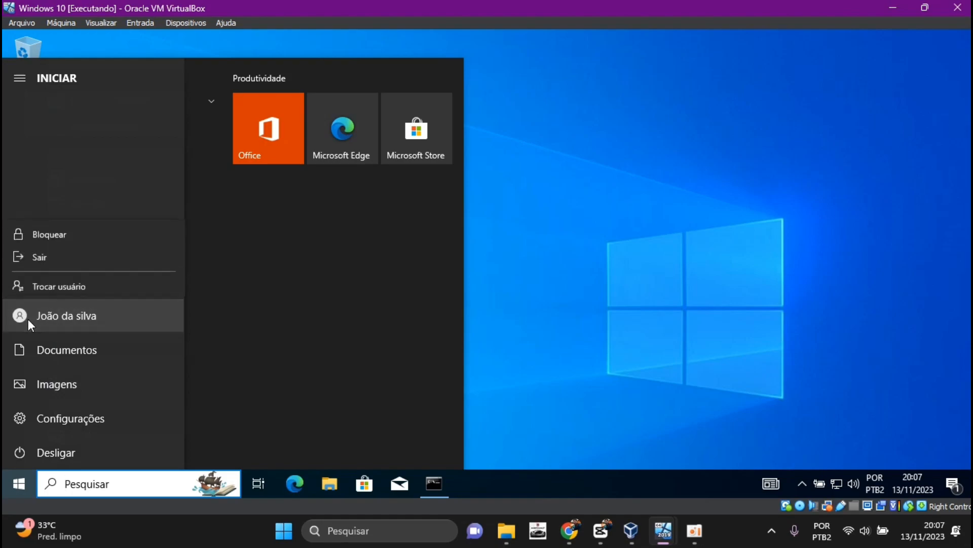
{"action": "left_click", "coordinate": [44, 254]}
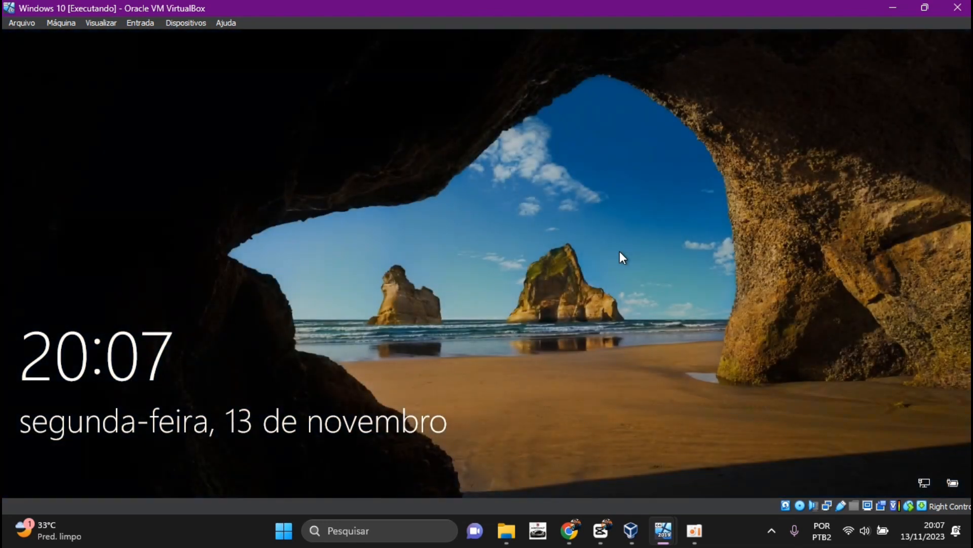
{"action": "left_click", "coordinate": [612, 265]}
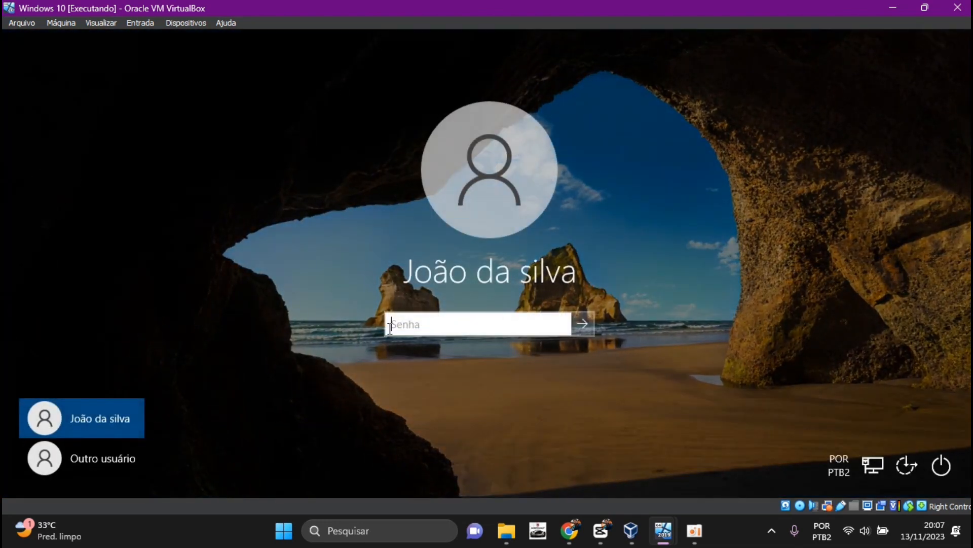
Sign in to the EMPRESA domain as another user, entering administrator as the user name and the account password
{"action": "left_click", "coordinate": [116, 459]}
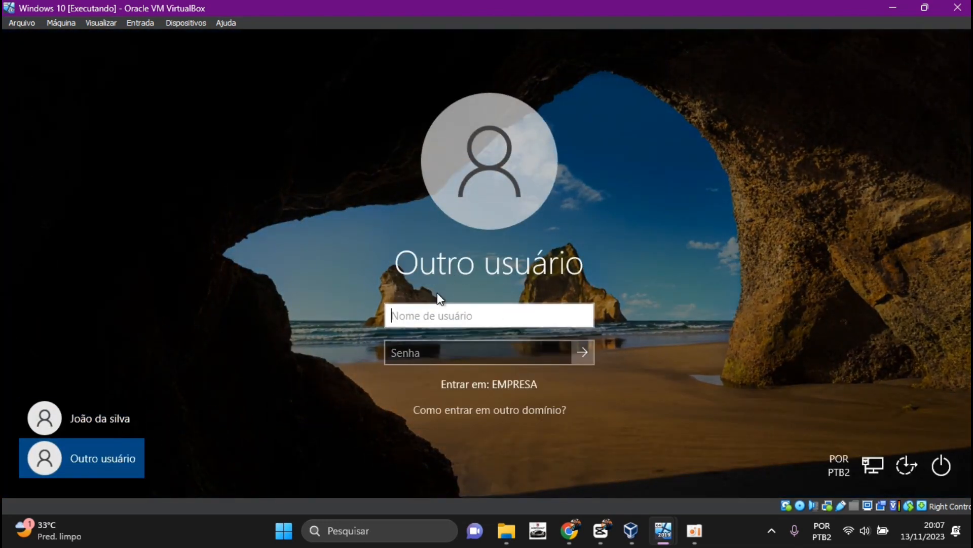
{"action": "type", "text": "administrator"}
{"action": "left_click", "coordinate": [466, 348]}
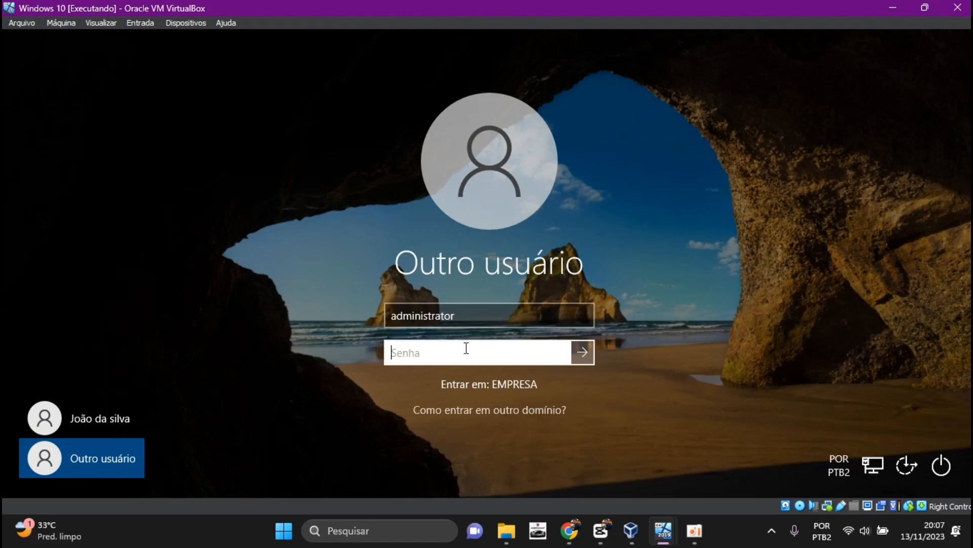
{"action": "type", "text": "P@ssw0rd"}
{"action": "key", "text": "Return"}
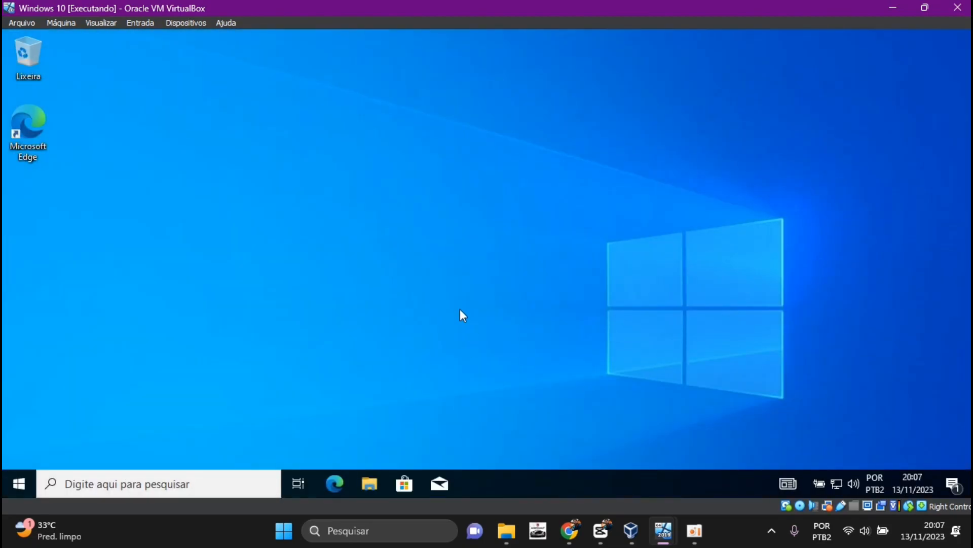
Check which account is signed in and test opening Painel de Controle as administrator, dismissing the resulting dialog
{"action": "left_click", "coordinate": [16, 486]}
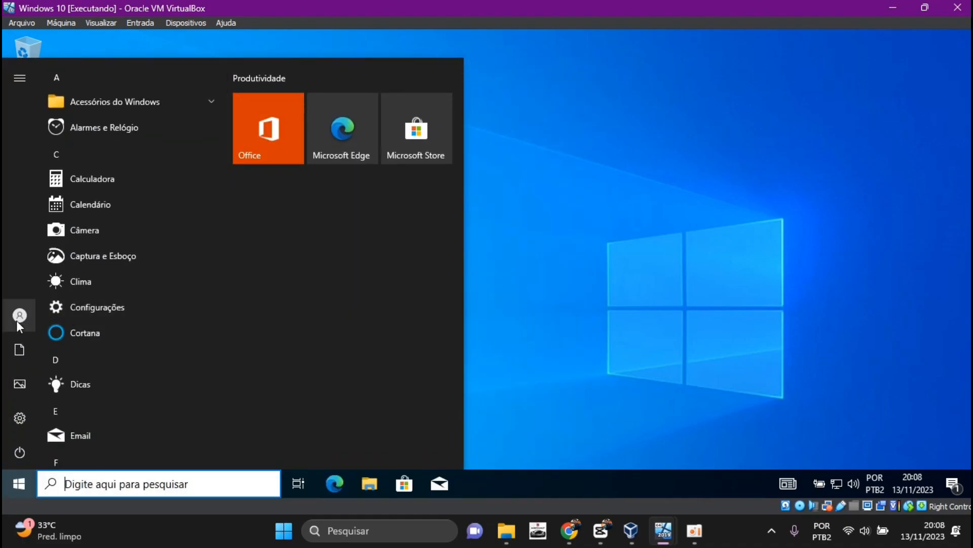
{"action": "mouse_move", "coordinate": [16, 320]}
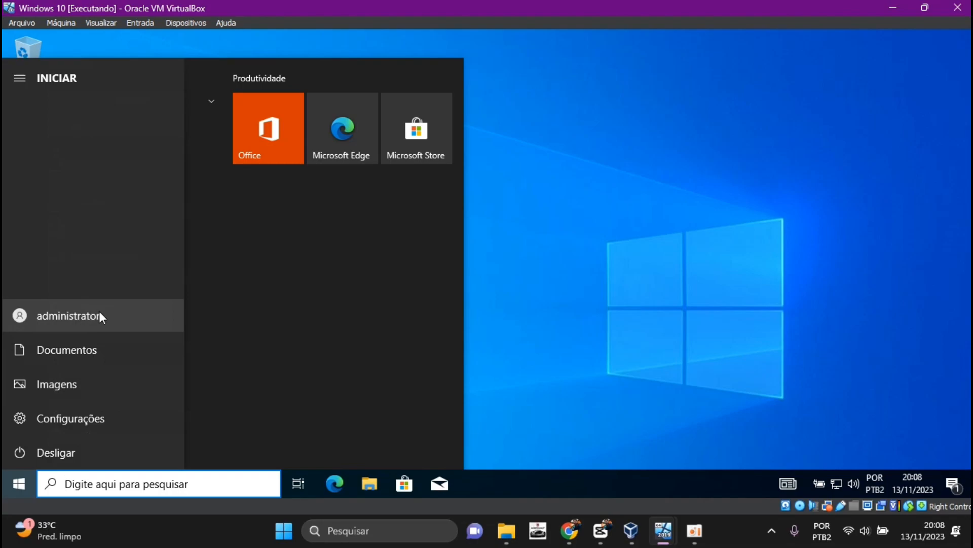
{"action": "left_click", "coordinate": [601, 286]}
{"action": "left_click", "coordinate": [159, 484]}
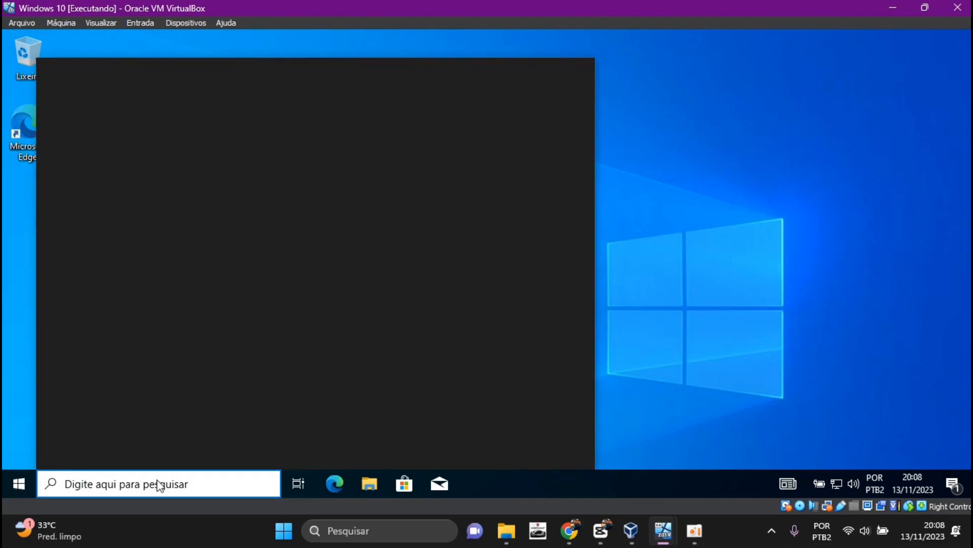
{"action": "type", "text": "cont"}
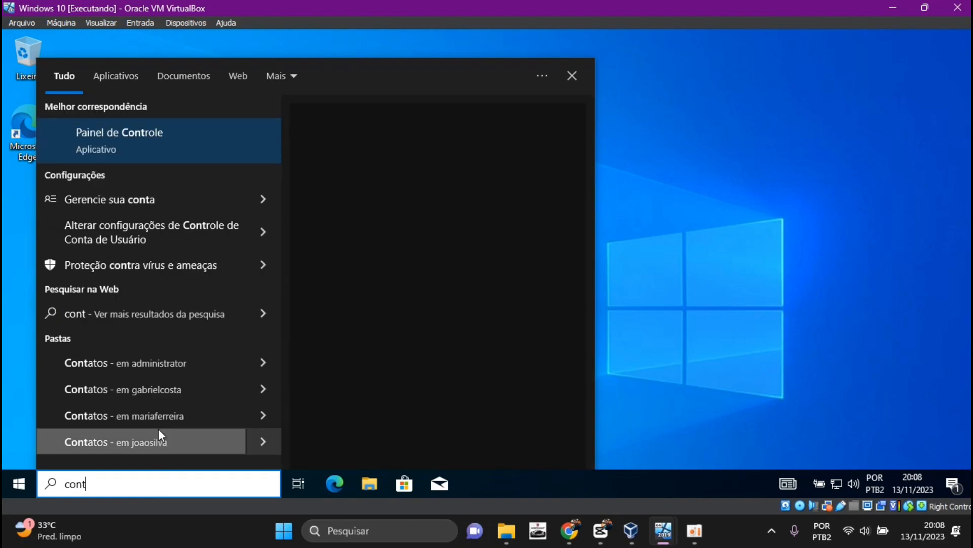
{"action": "left_click", "coordinate": [104, 135]}
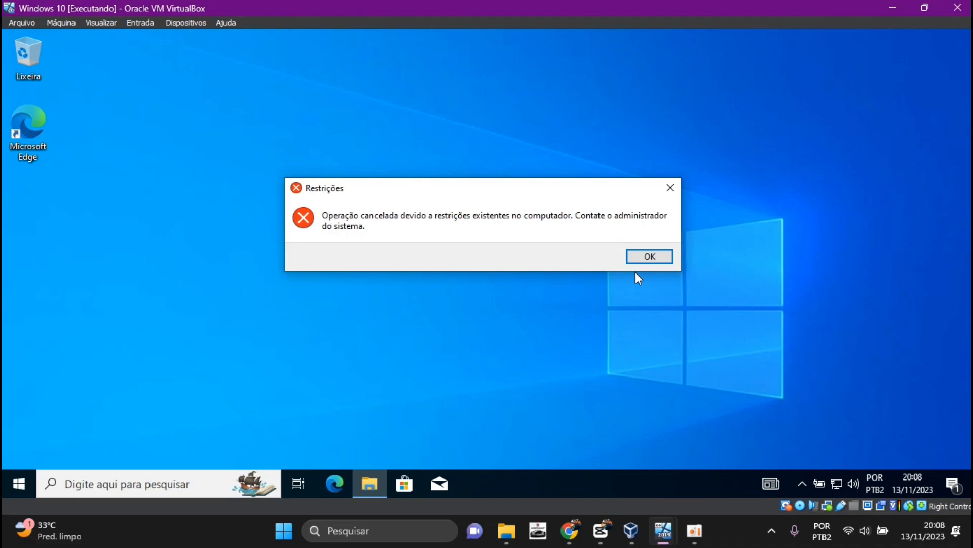
{"action": "key", "text": "super"}
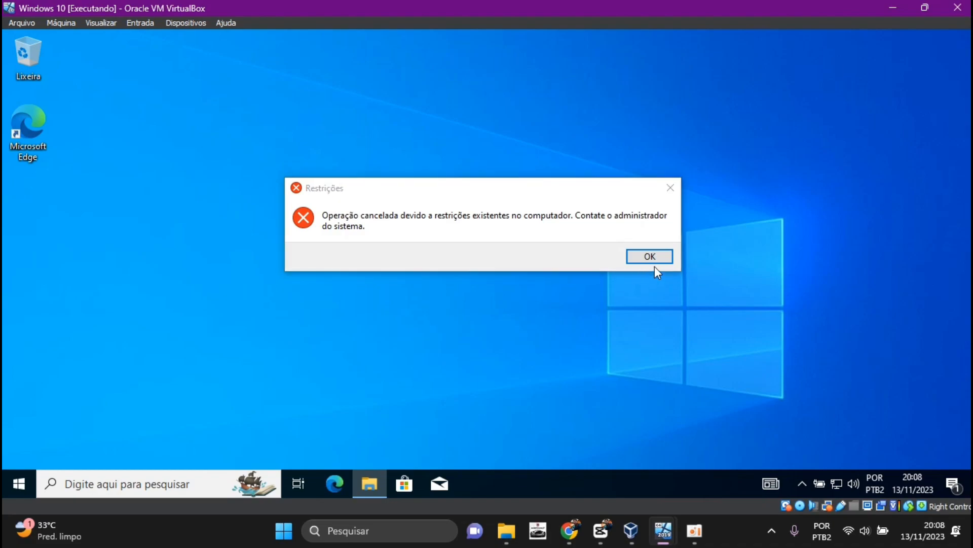
{"action": "left_click", "coordinate": [655, 256]}
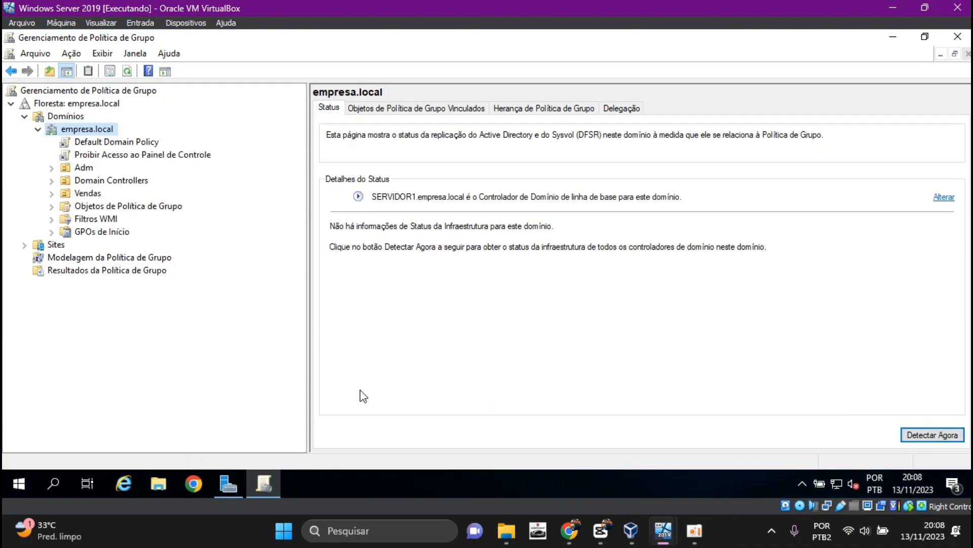
On the Windows Server 2019 machine, open the advanced delegation security settings of the "Proibir Acesso ao Painel de Controle" GPO and review its groups
{"action": "left_click", "coordinate": [149, 157]}
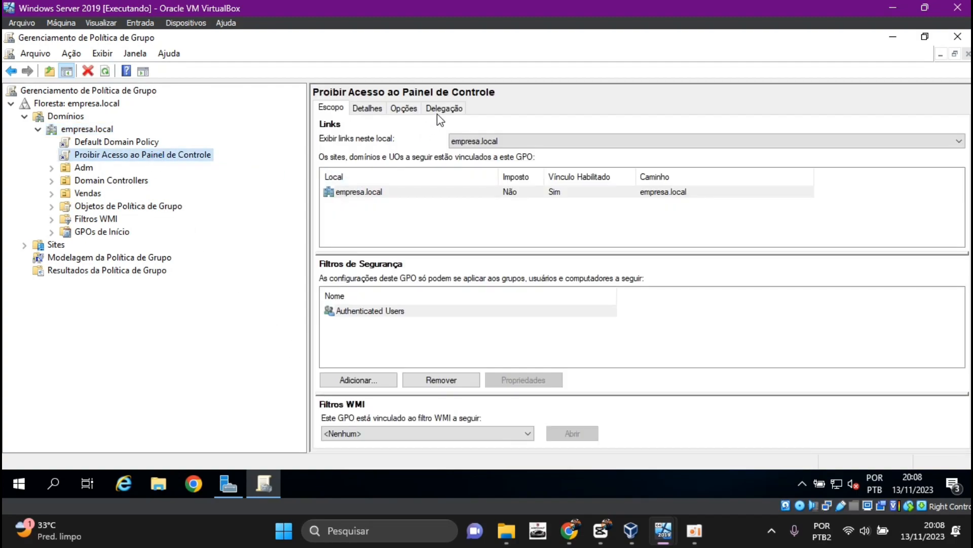
{"action": "left_click", "coordinate": [441, 110]}
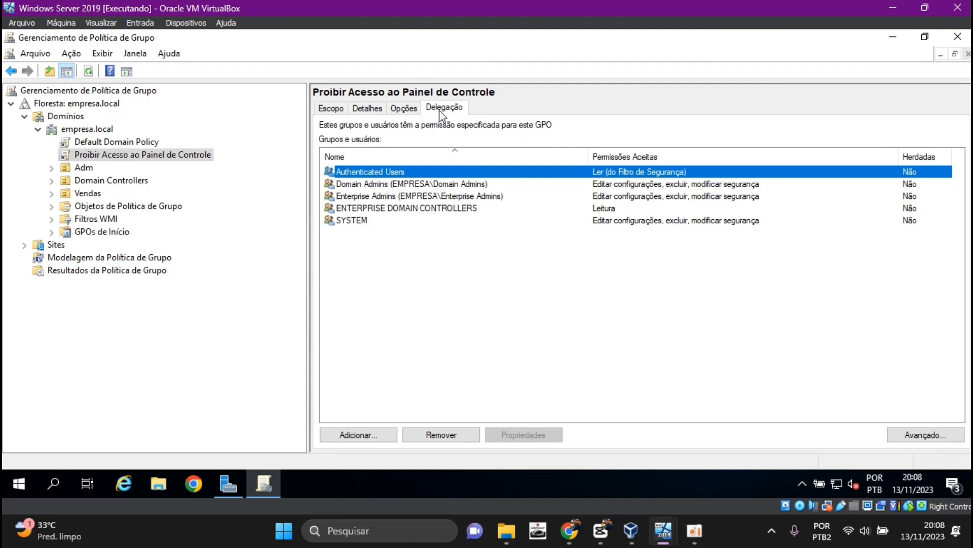
{"action": "left_click", "coordinate": [935, 435]}
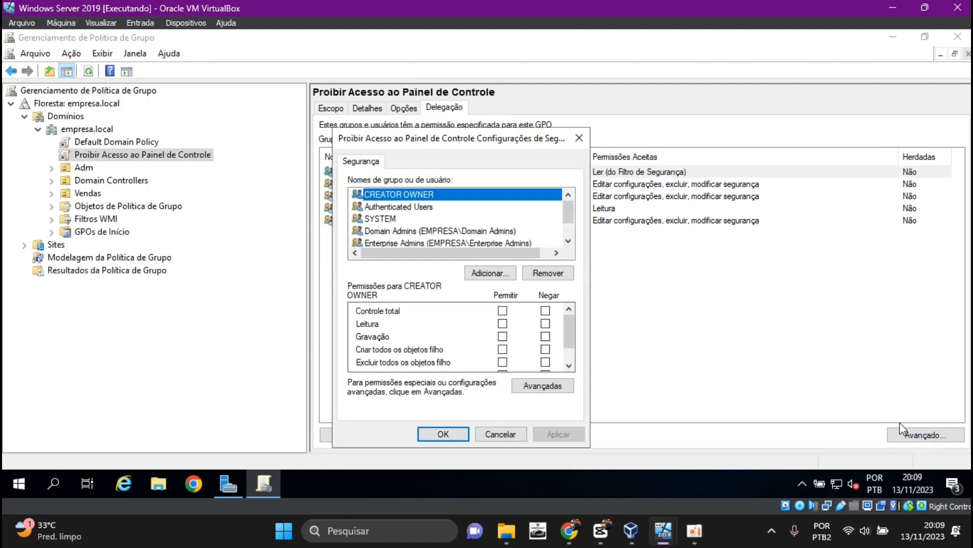
{"action": "mouse_move", "coordinate": [568, 217]}
{"action": "left_mouse_down"}
{"action": "mouse_move", "coordinate": [567, 225]}
{"action": "mouse_move", "coordinate": [566, 214]}
{"action": "left_mouse_up"}
{"action": "scroll", "coordinate": [428, 223], "scroll_direction": "down", "scroll_amount": 1}
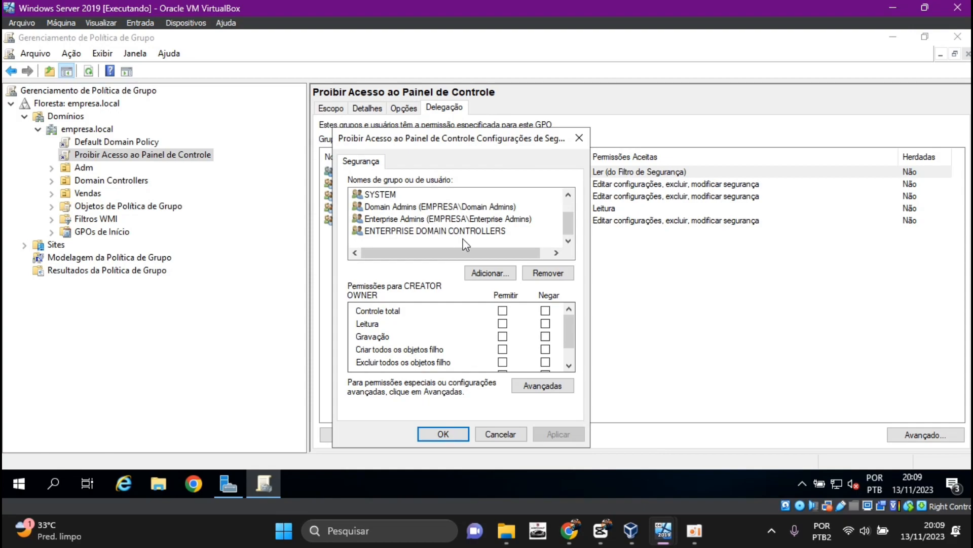
Add the built-in Administrator account from empresa.local to the GPO's security list, checking the name "administrator" and choosing the user match
{"action": "left_click", "coordinate": [499, 278]}
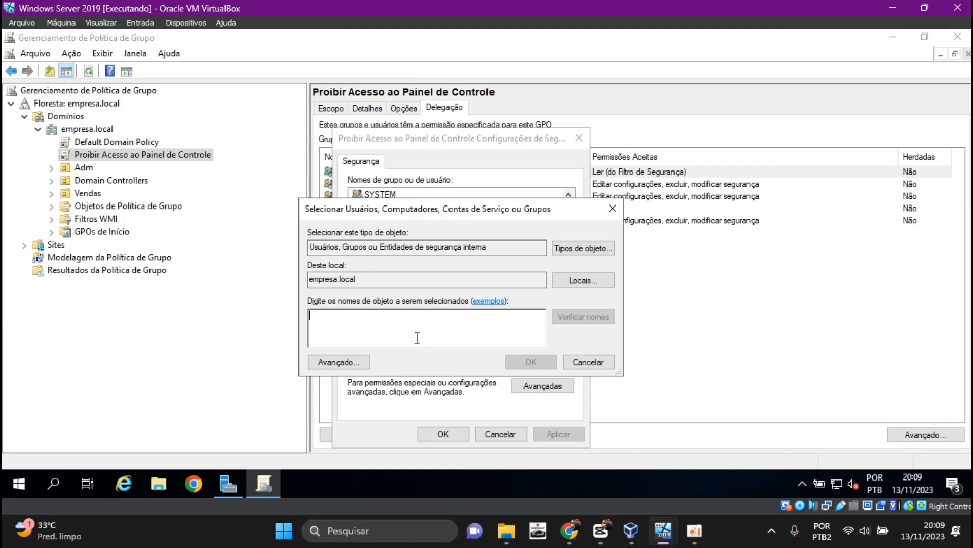
{"action": "type", "text": "a"}
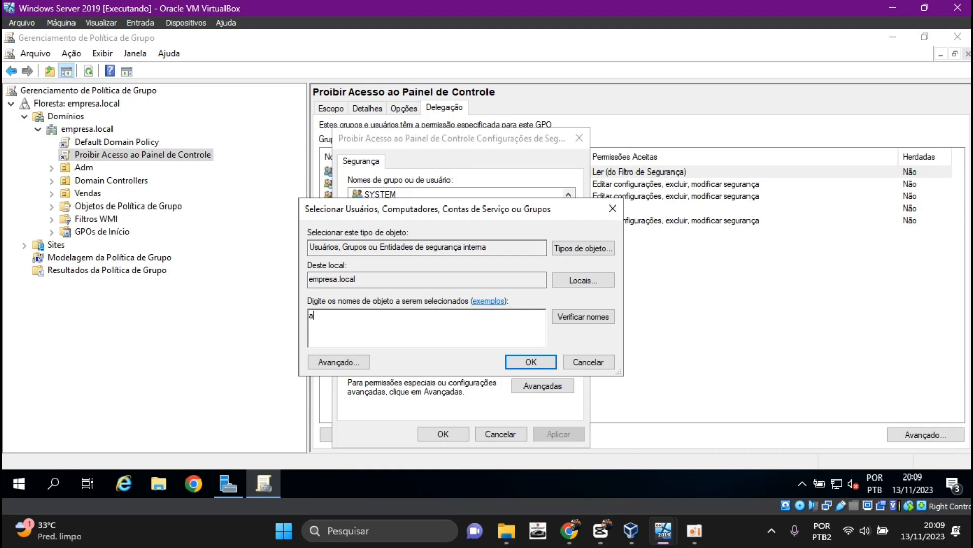
{"action": "type", "text": "dministrator"}
{"action": "left_click", "coordinate": [581, 317]}
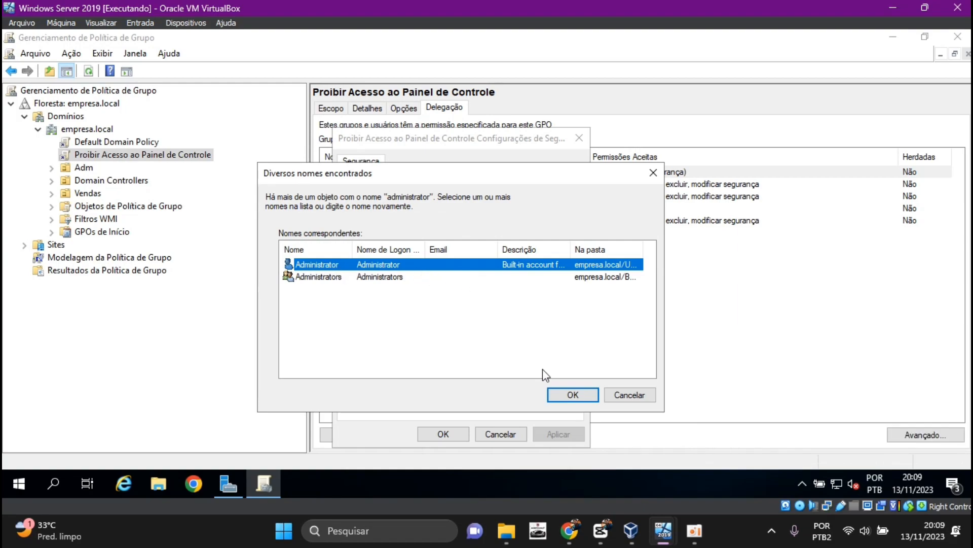
{"action": "left_click", "coordinate": [586, 399]}
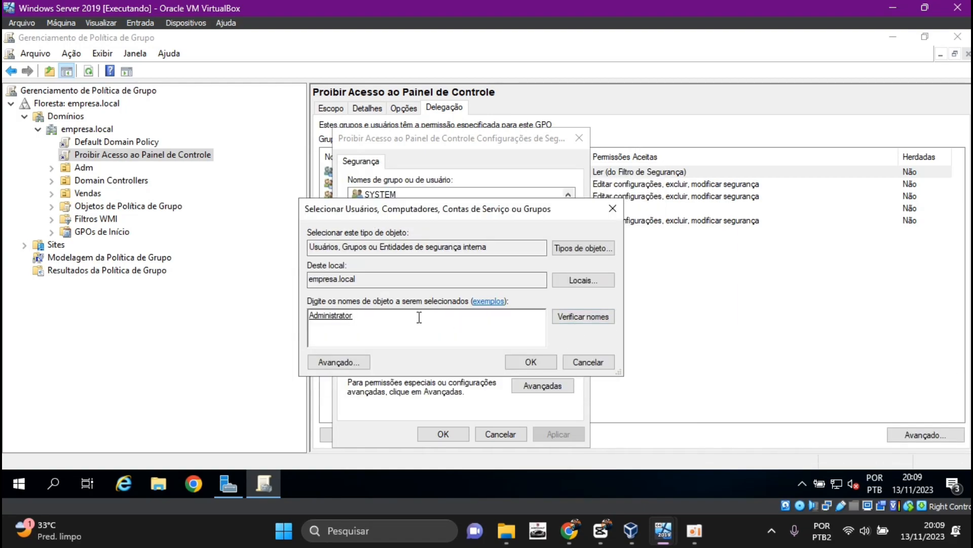
{"action": "left_click", "coordinate": [531, 362]}
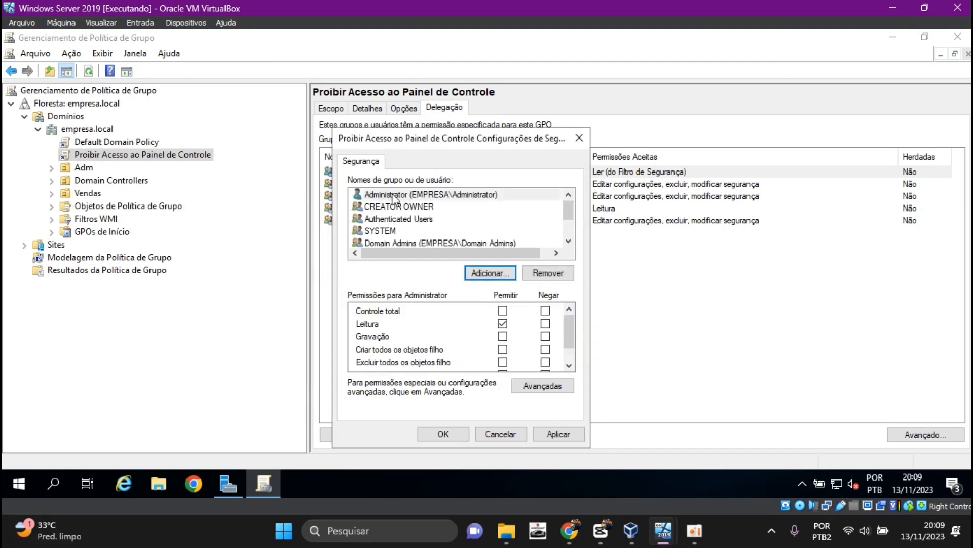
Deny the "Aplicar política de grupo" permission to Administrator, accept the deny entry, and close the GPO's security settings
{"action": "left_click", "coordinate": [393, 198]}
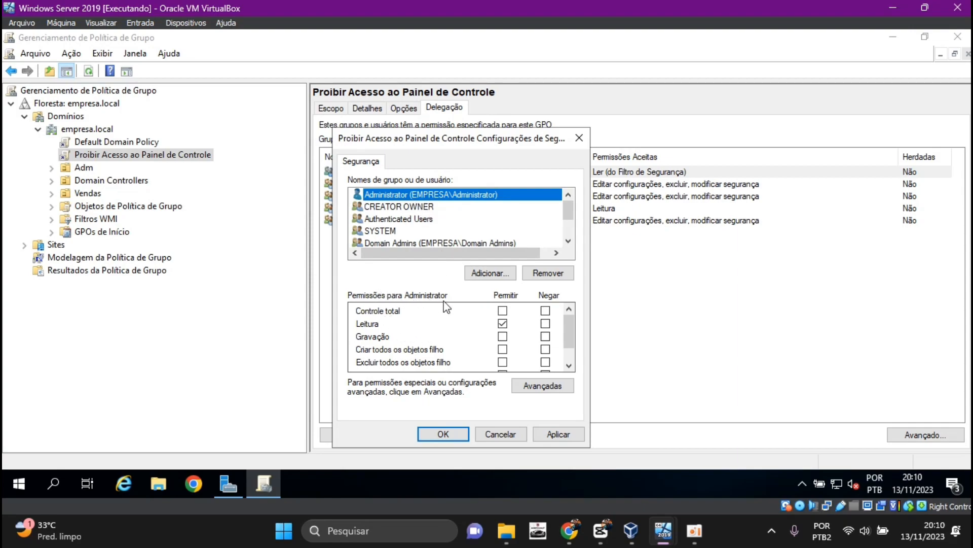
{"action": "left_click_drag", "start_coordinate": [572, 331], "coordinate": [576, 352]}
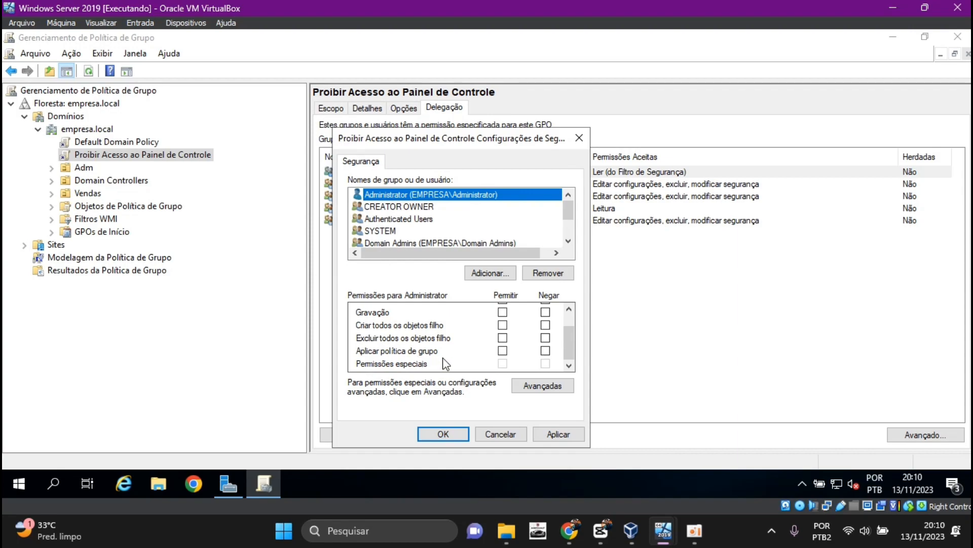
{"action": "left_click", "coordinate": [546, 351]}
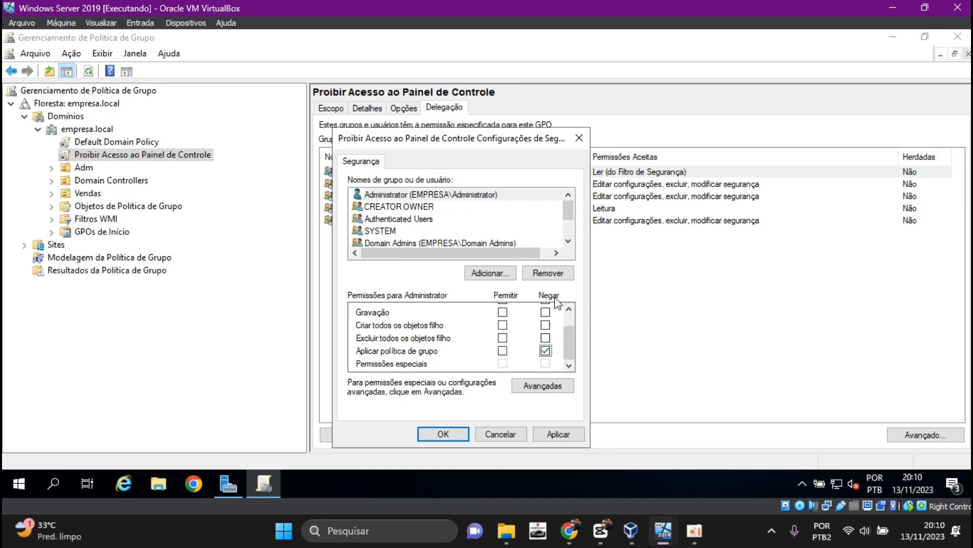
{"action": "left_click", "coordinate": [559, 433]}
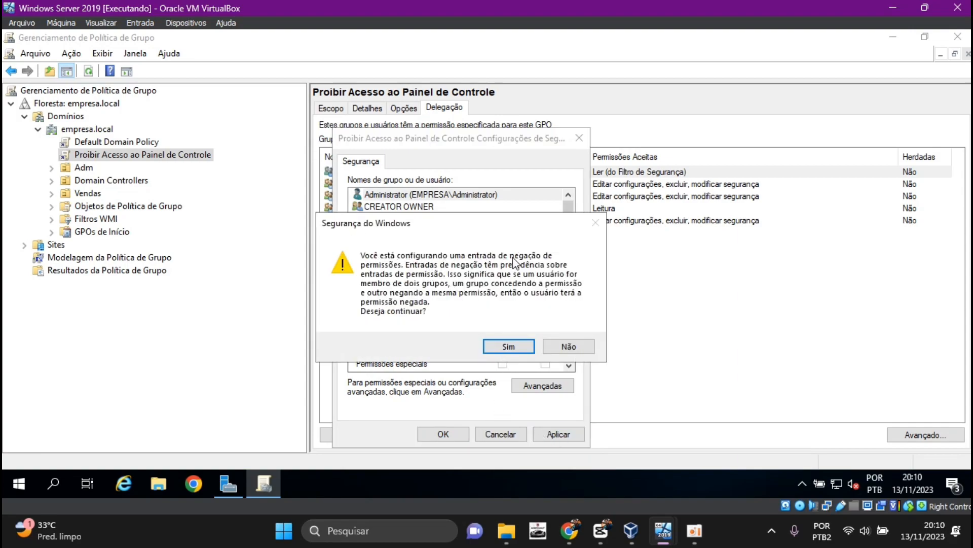
{"action": "left_click", "coordinate": [508, 347]}
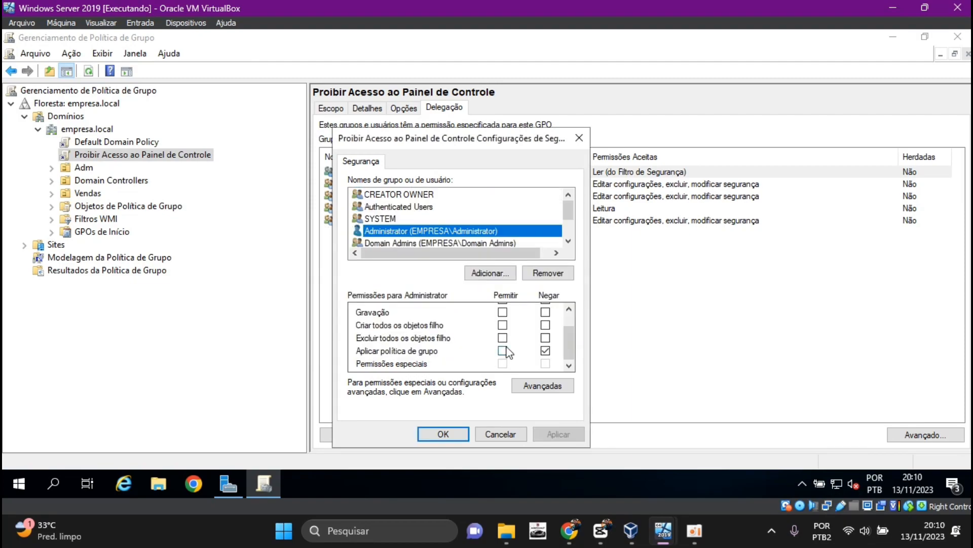
{"action": "left_click", "coordinate": [443, 434]}
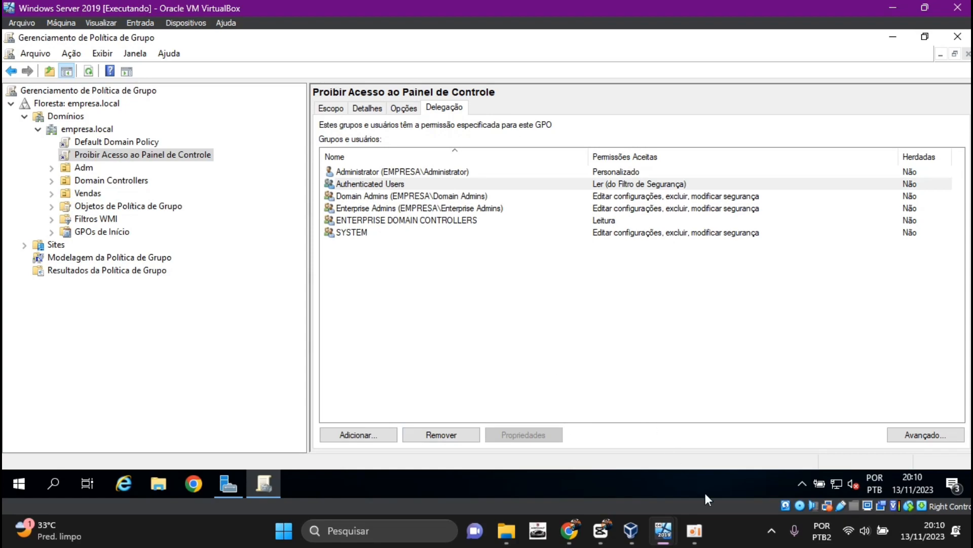
Switch to the Windows 10 virtual machine, run gpupdate /force in the command prompt, and close it
{"action": "mouse_move", "coordinate": [663, 531]}
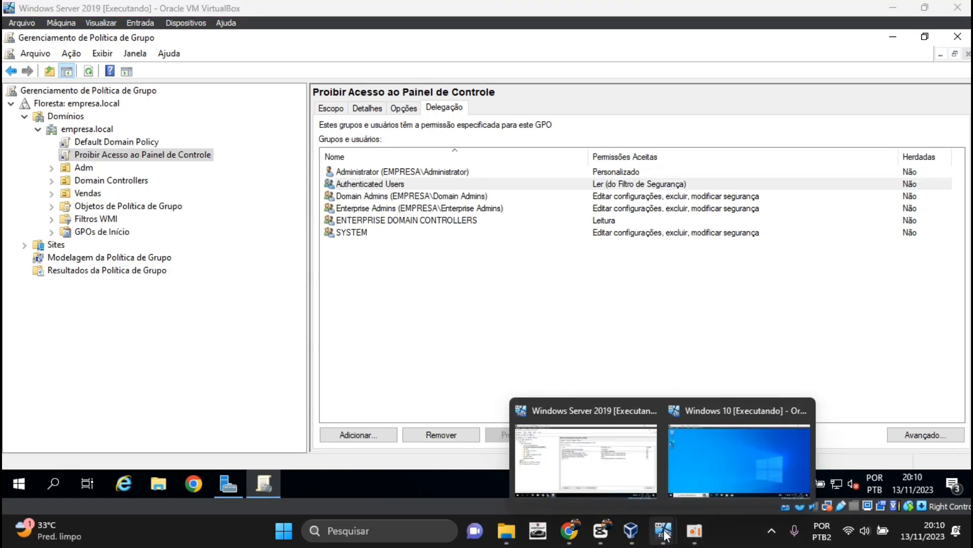
{"action": "left_click", "coordinate": [685, 471]}
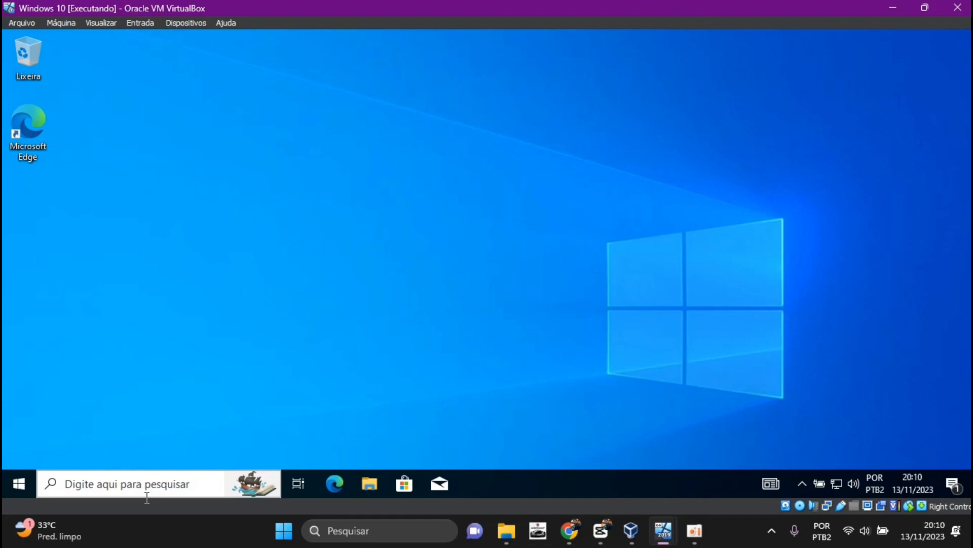
{"action": "left_click", "coordinate": [158, 482]}
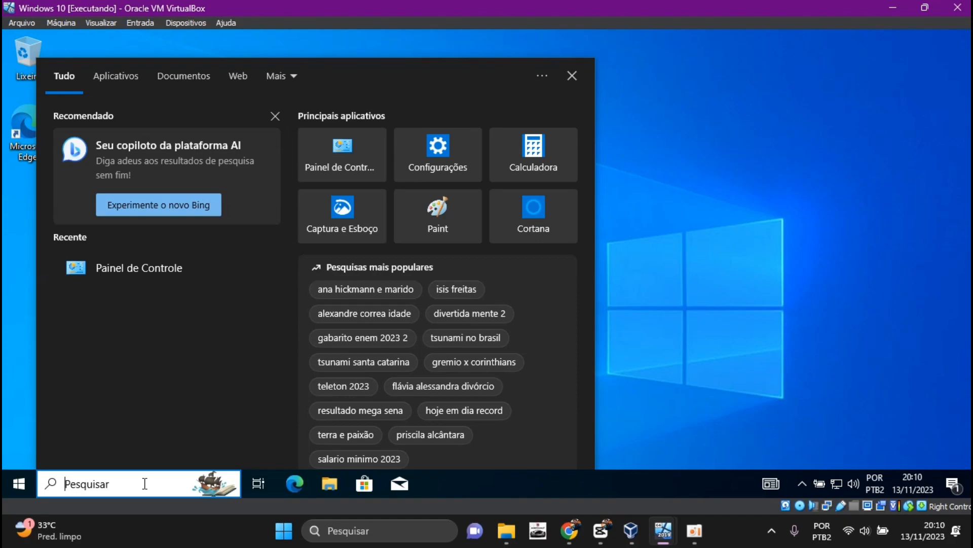
{"action": "type", "text": "cmd"}
{"action": "key", "text": "Return"}
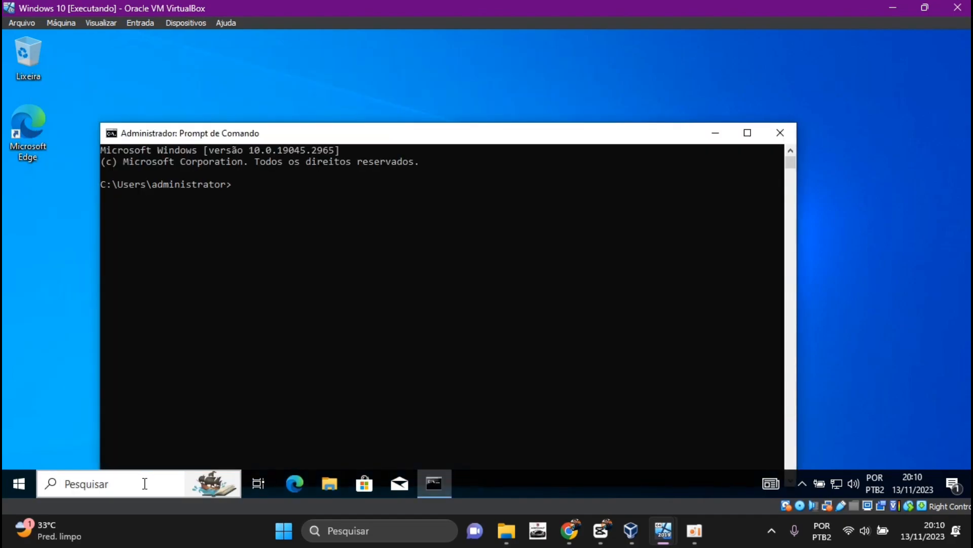
{"action": "type", "text": "gpupdate /force"}
{"action": "key", "text": "Return"}
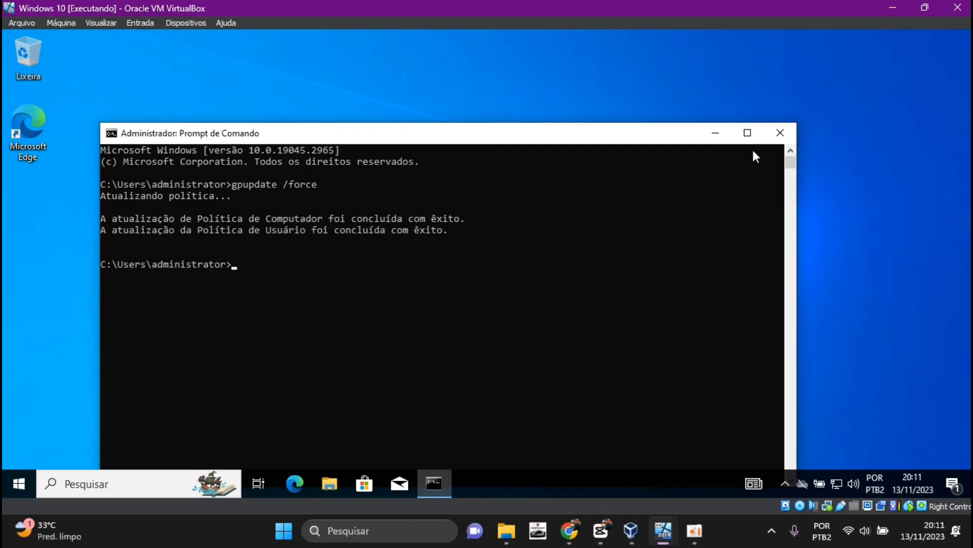
{"action": "left_click", "coordinate": [774, 132]}
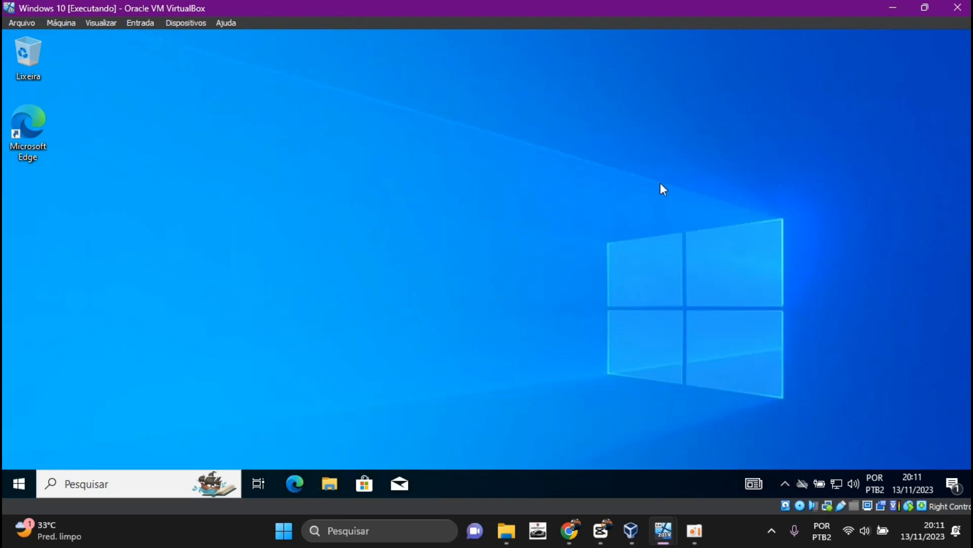
Test opening Painel de Controle as administrator on the Windows 10 client
{"action": "left_click", "coordinate": [122, 486]}
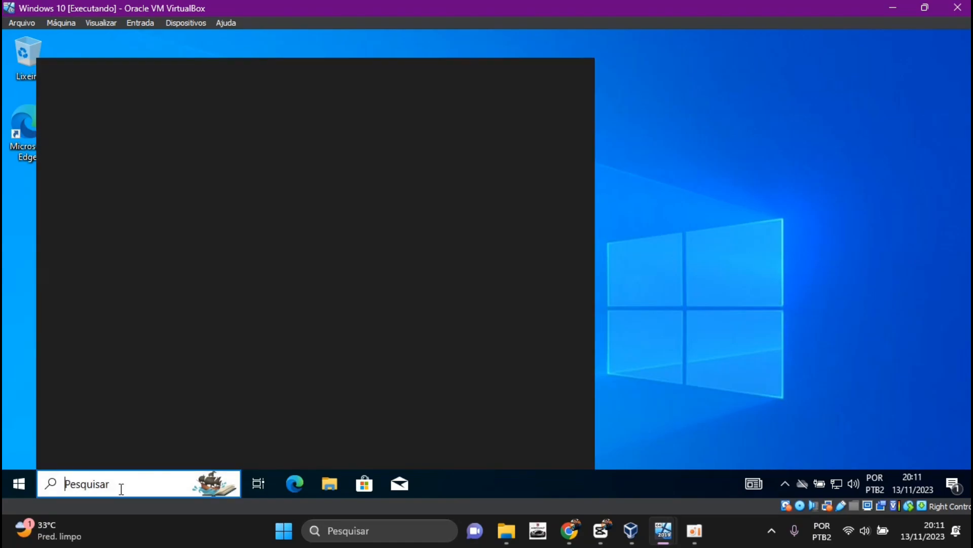
{"action": "left_click", "coordinate": [354, 159]}
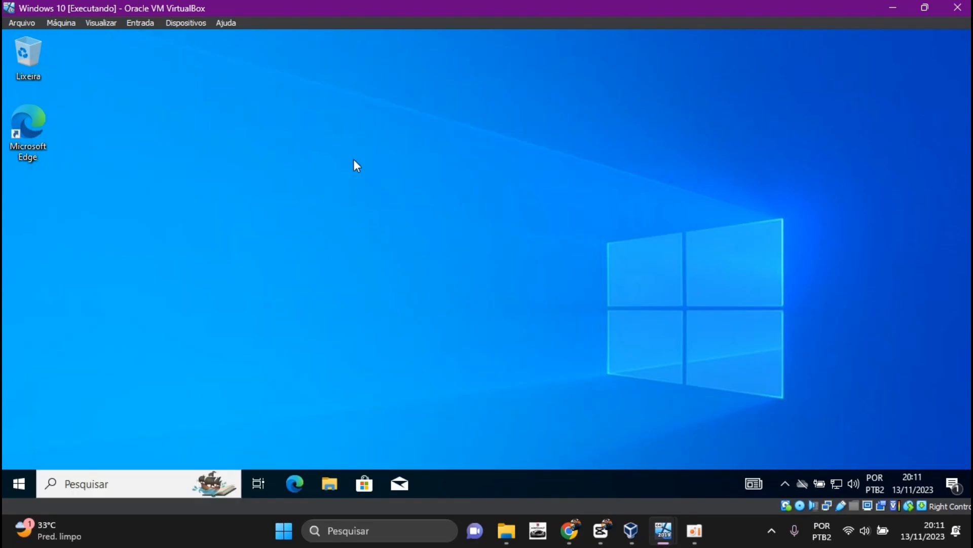